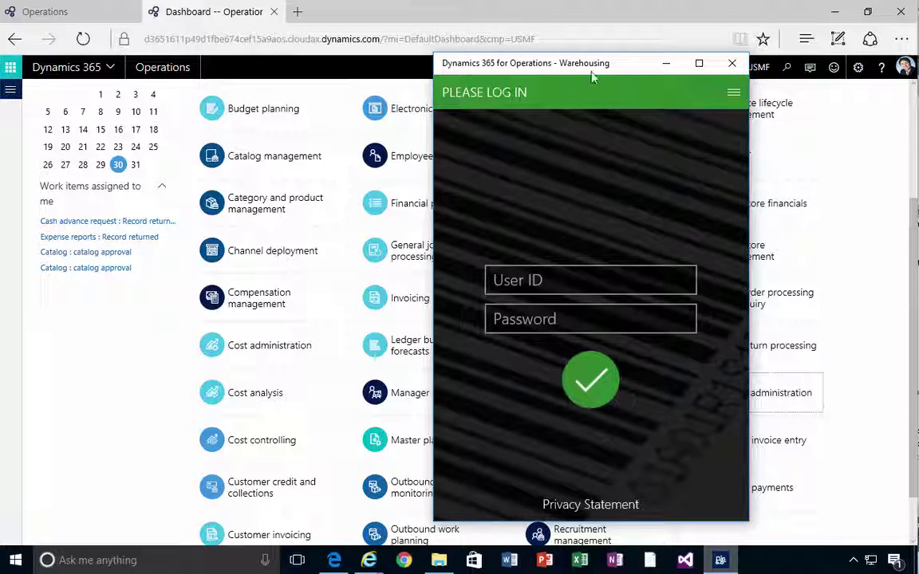
Review the Warehousing app's Azure AD connection settings, then bring the Operations dashboard to front
click(732, 93)
click(733, 95)
click(733, 93)
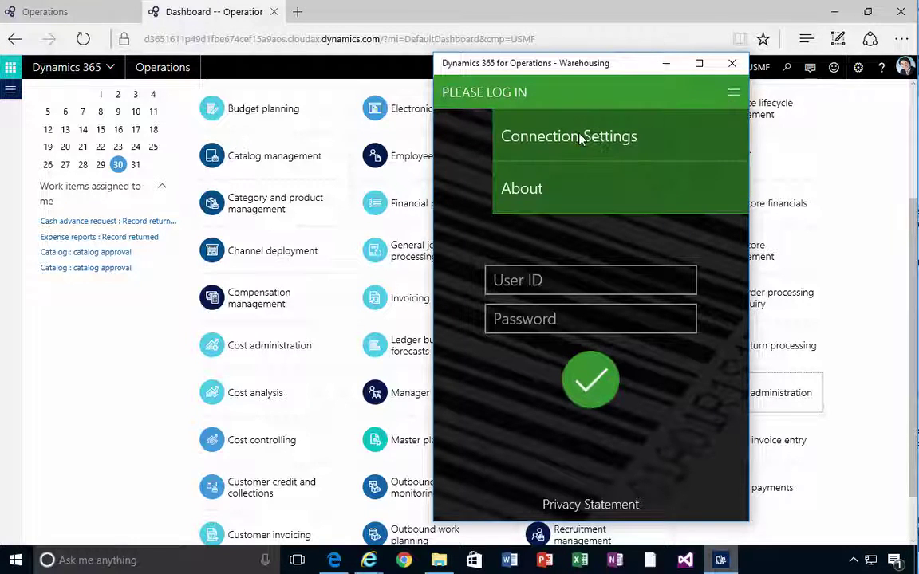
click(522, 132)
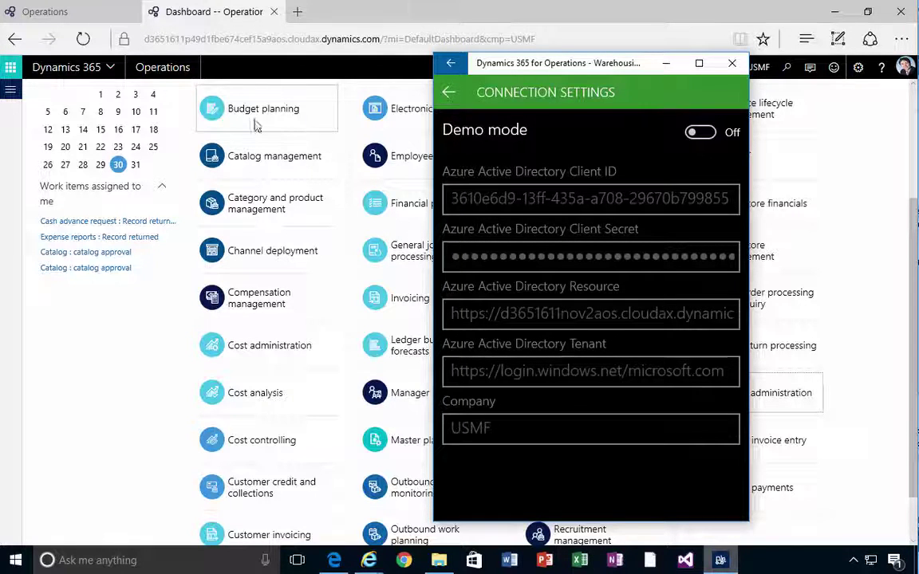
click(201, 20)
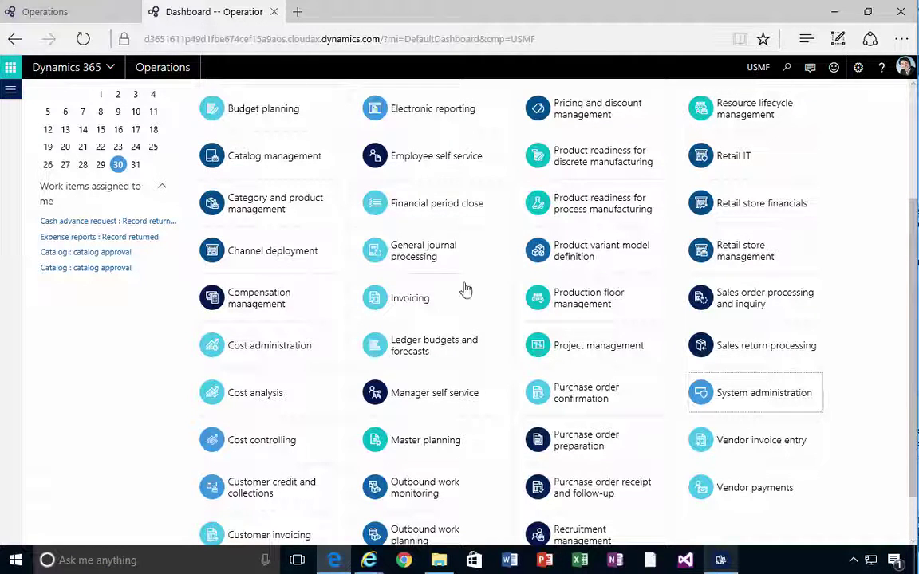
Go to the System administration workspace and open Manage users
click(764, 393)
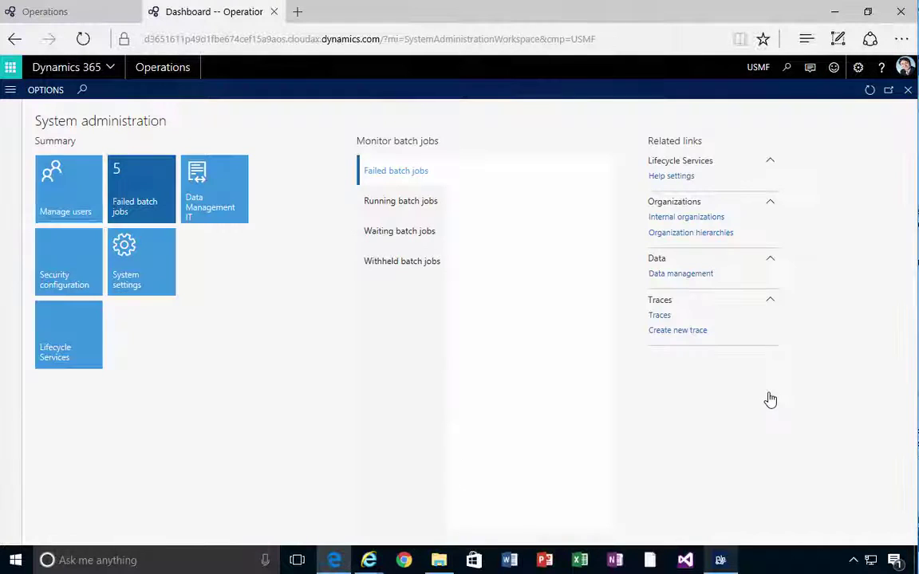
click(73, 209)
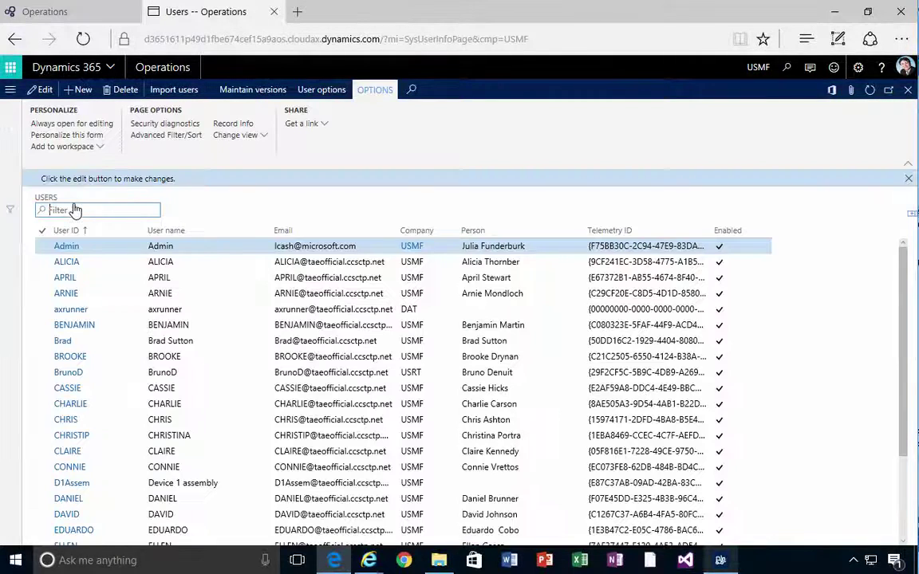
Create a new user with User ID and User name WMSApp, and fill in its e-mail address
click(78, 90)
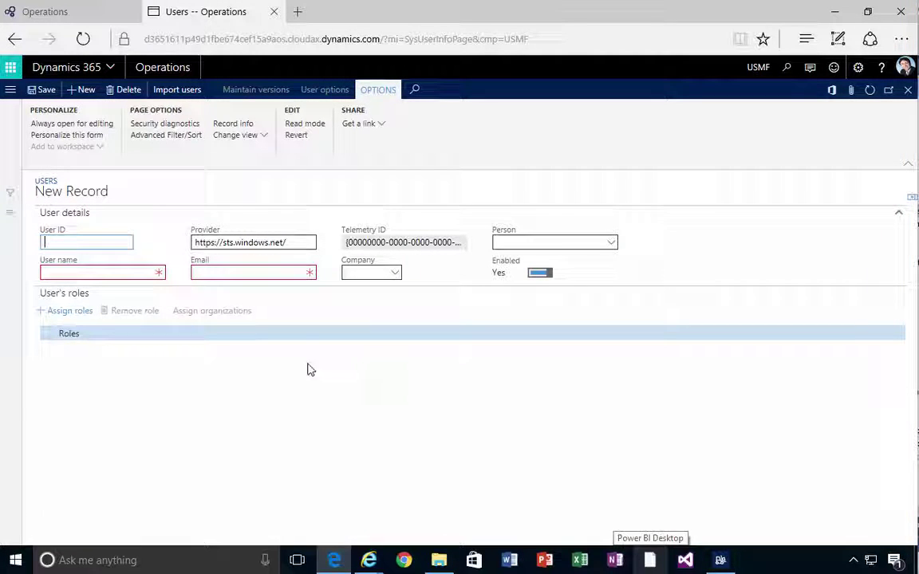
text(WMSApp)
key(Tab)
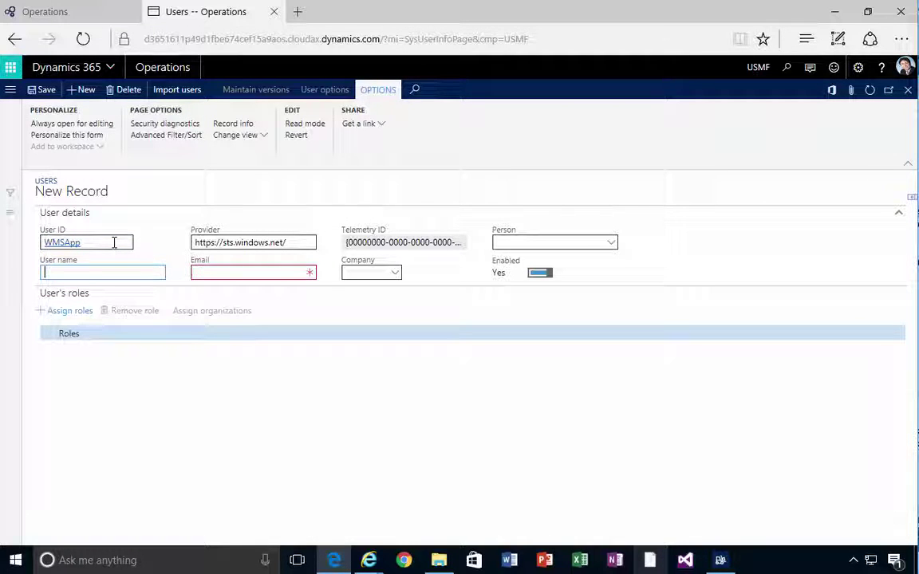
text(WMSApp)
key(Tab)
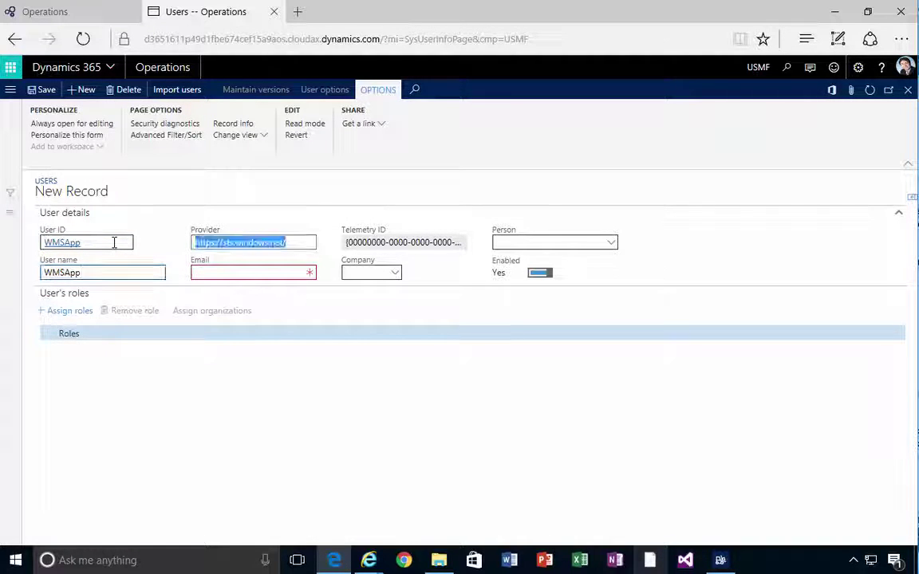
key(Tab)
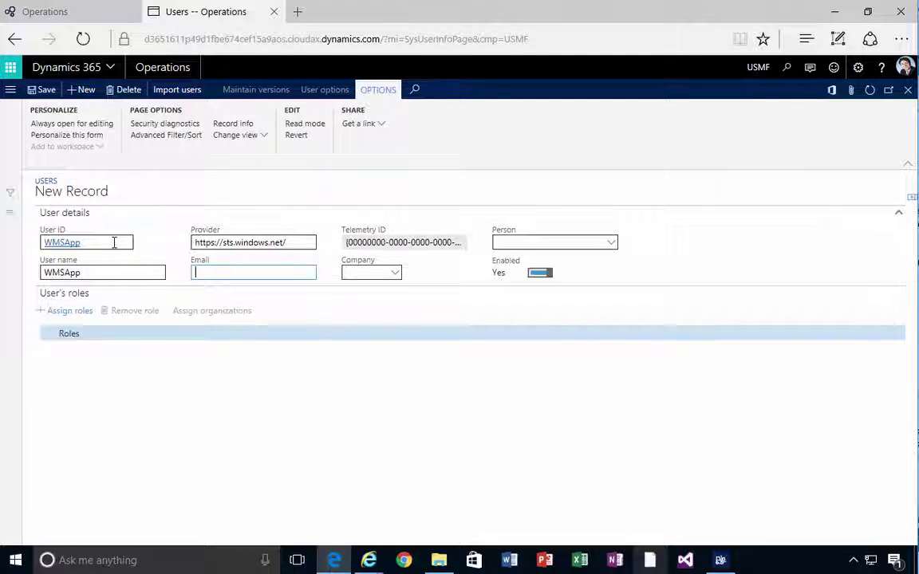
text(wmsapp@)
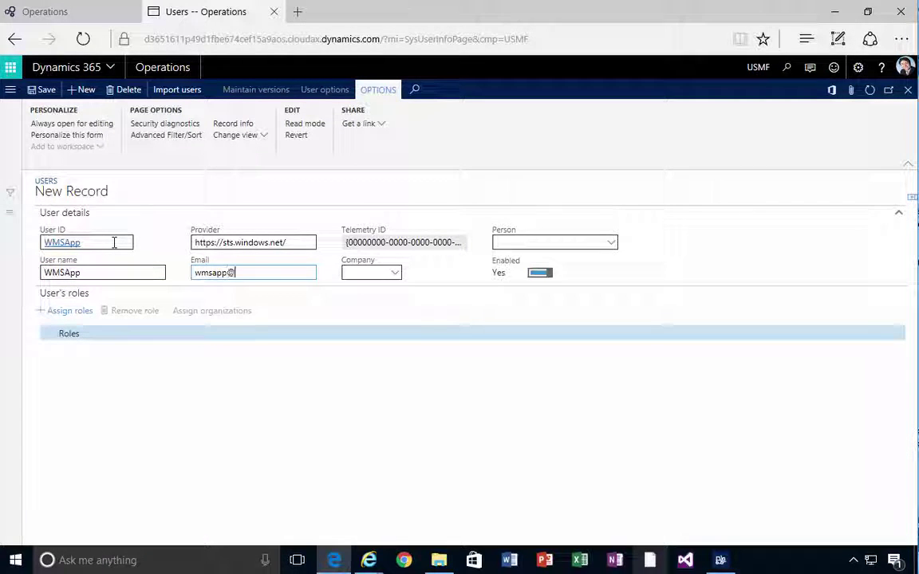
key(BackSpace)
key(BackSpace)
key(Tab)
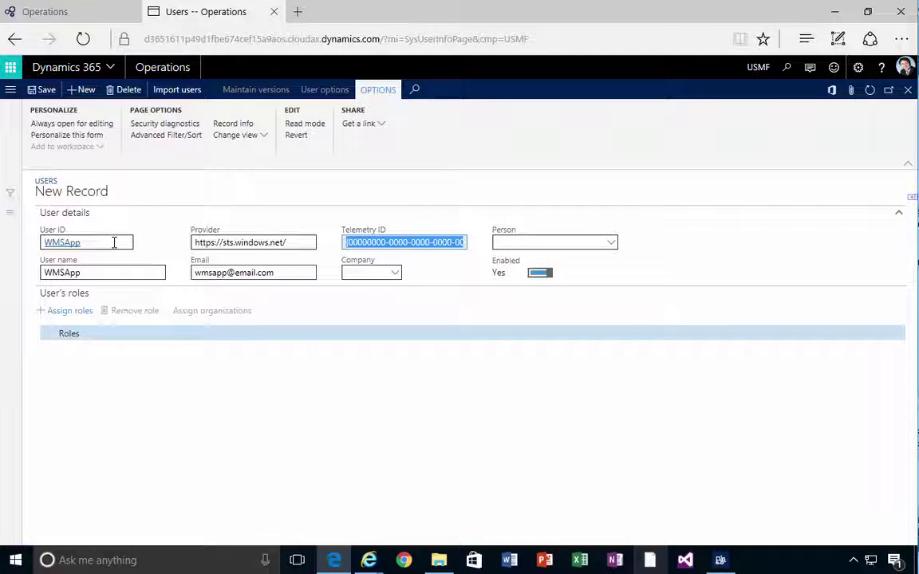
Choose USMF as the WMSApp user's Company
click(397, 277)
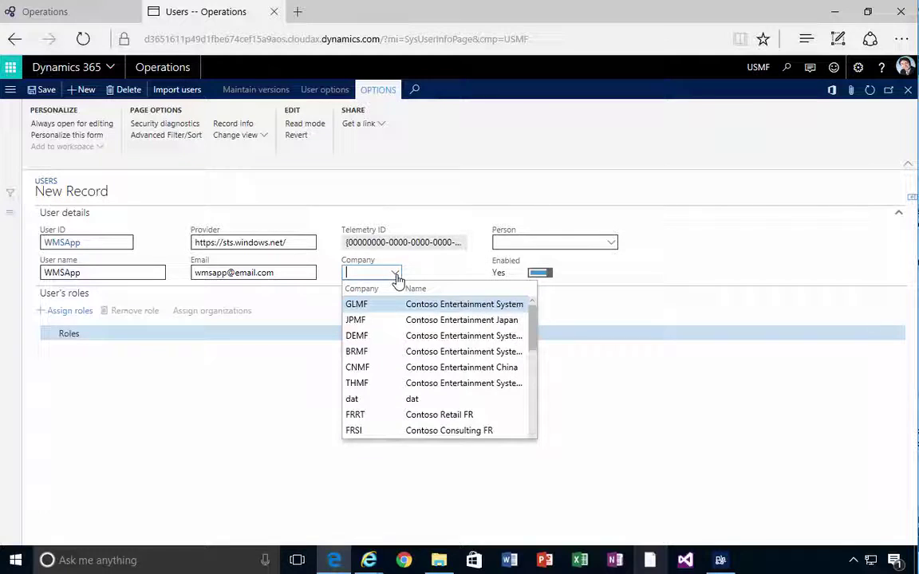
scroll(384, 335, down, 5)
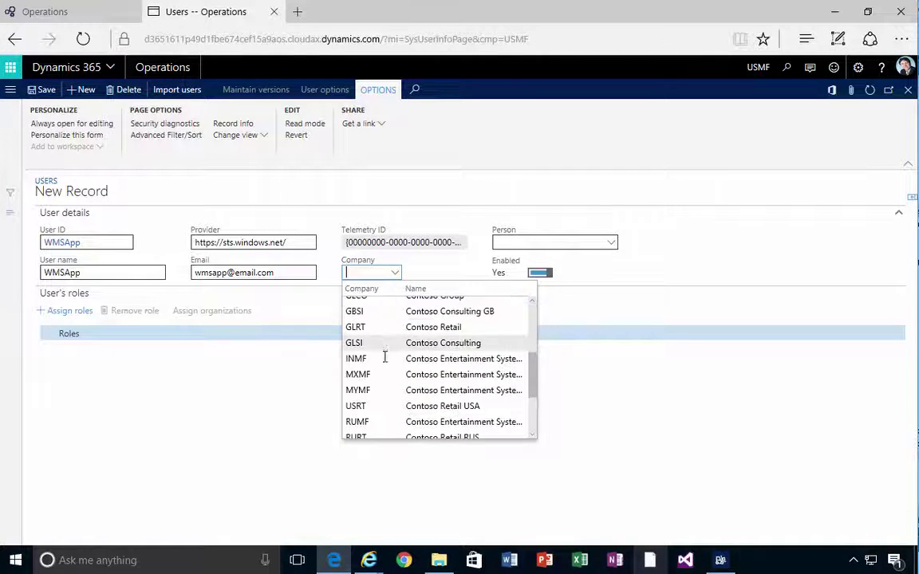
scroll(379, 384, down, 1)
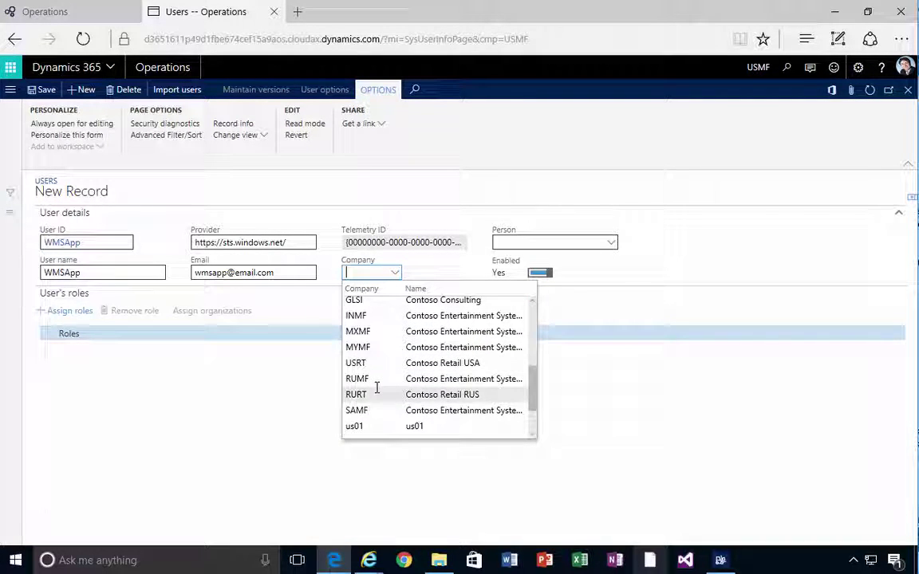
scroll(371, 403, up, 1)
scroll(375, 386, up, 1)
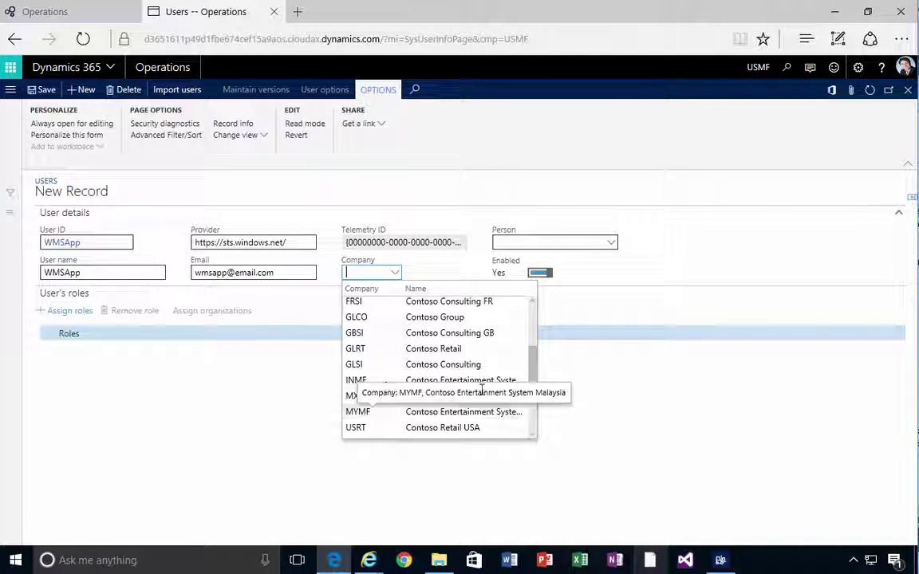
drag(533, 369, 533, 424)
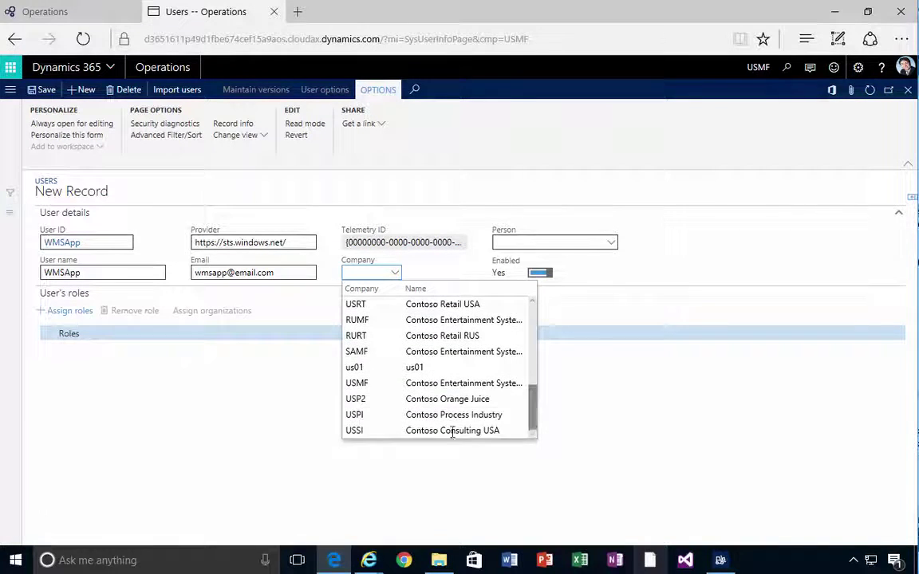
click(365, 384)
key(Tab)
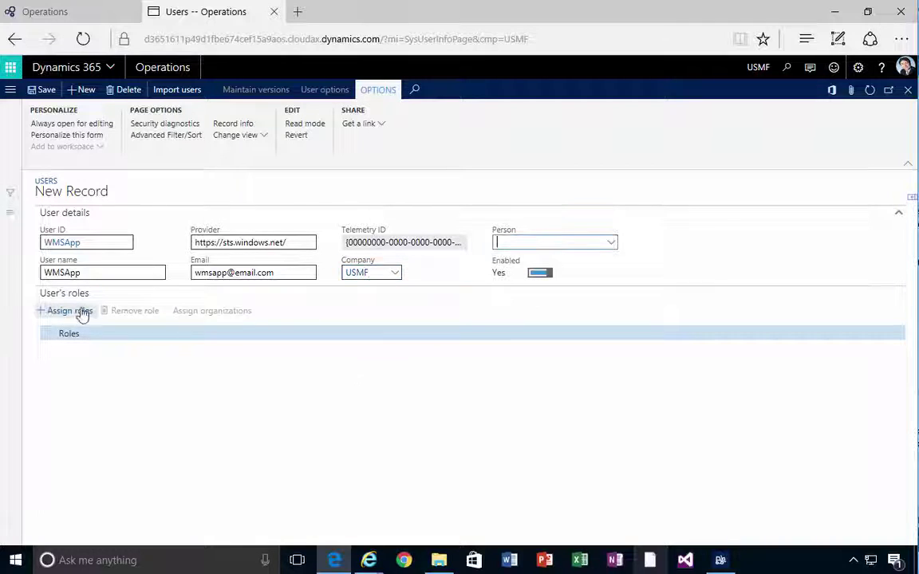
Assign the Warehouse mobile device user role to WMSApp through the Assign roles dialog
click(42, 90)
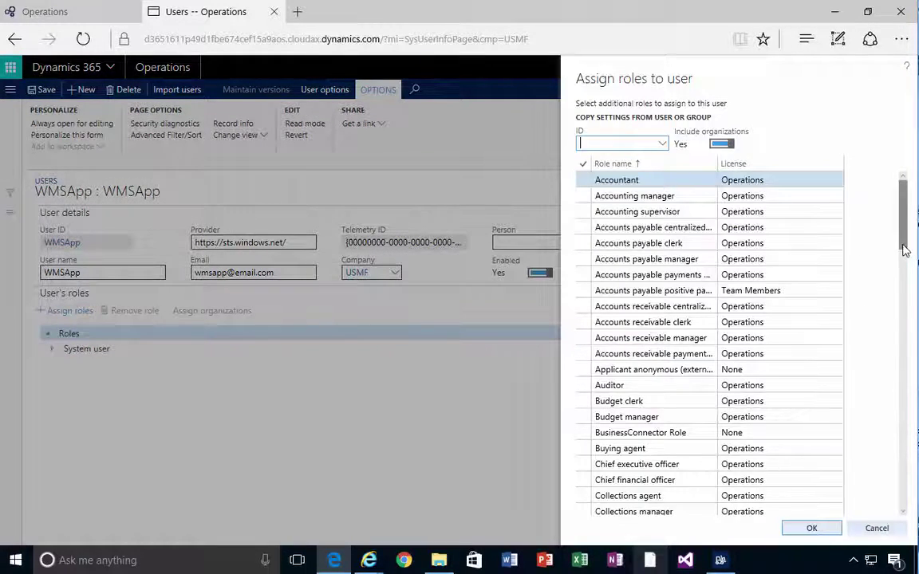
scroll(892, 403, down, 15)
scroll(869, 495, down, 5)
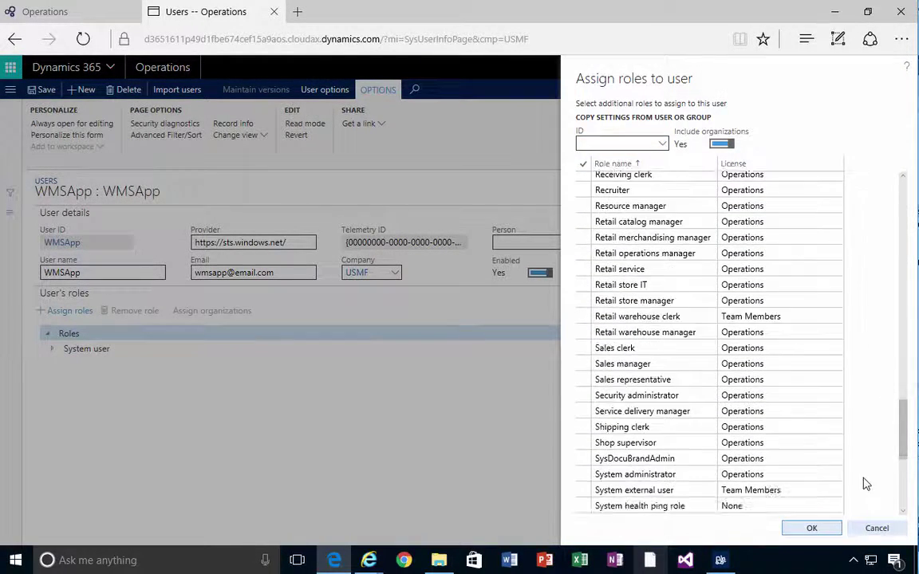
click(630, 492)
click(600, 460)
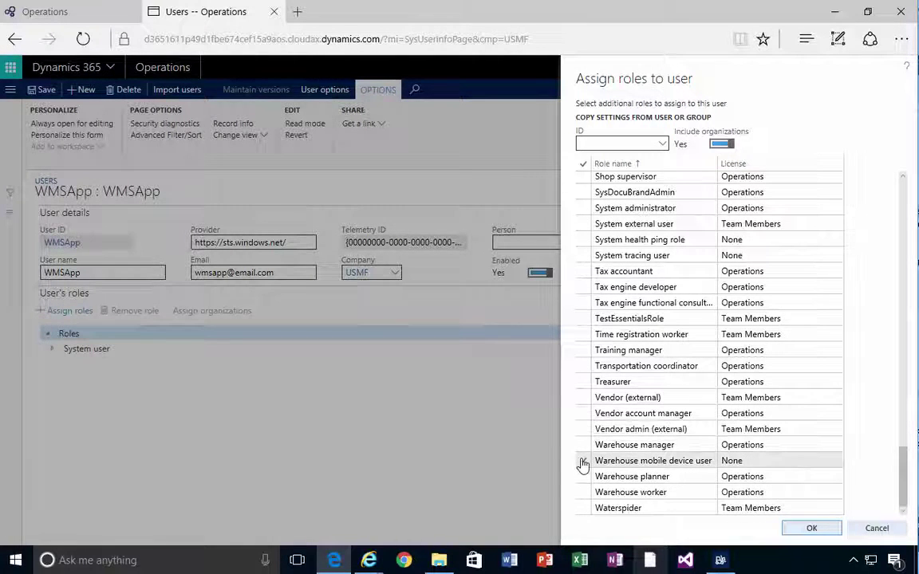
click(583, 461)
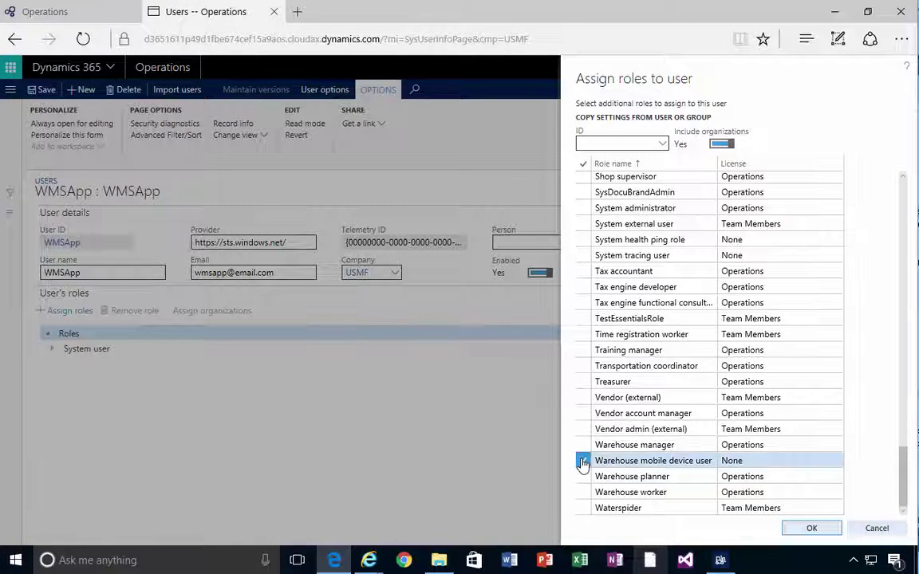
click(810, 529)
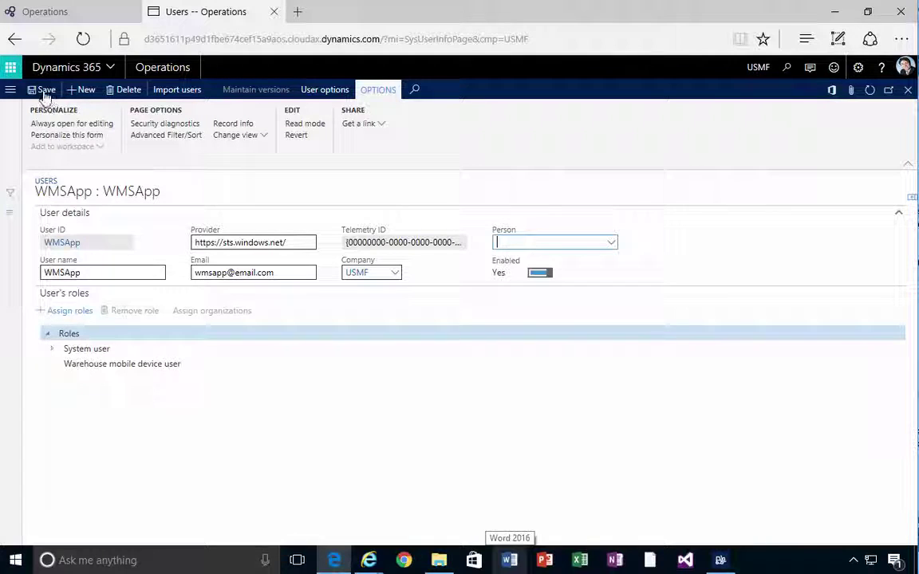
Save the WMSApp user record and close the user form
click(44, 93)
drag(98, 273, 25, 270)
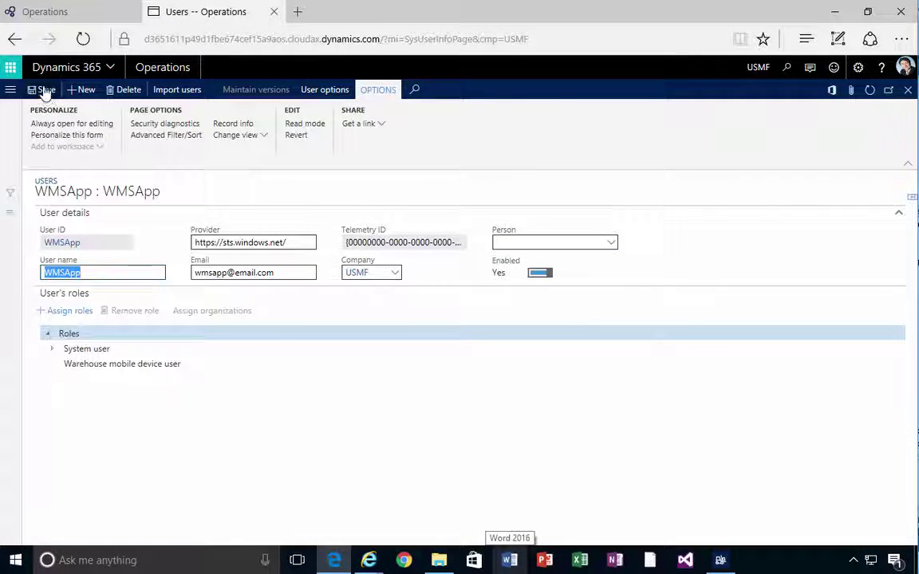
click(908, 91)
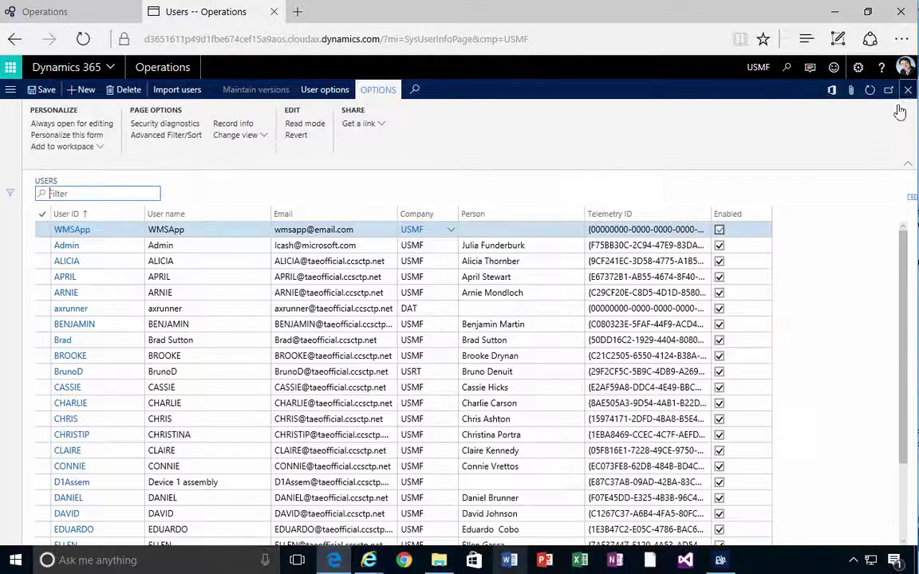
Show the System administration module's pages from the Modules navigation pane
click(10, 89)
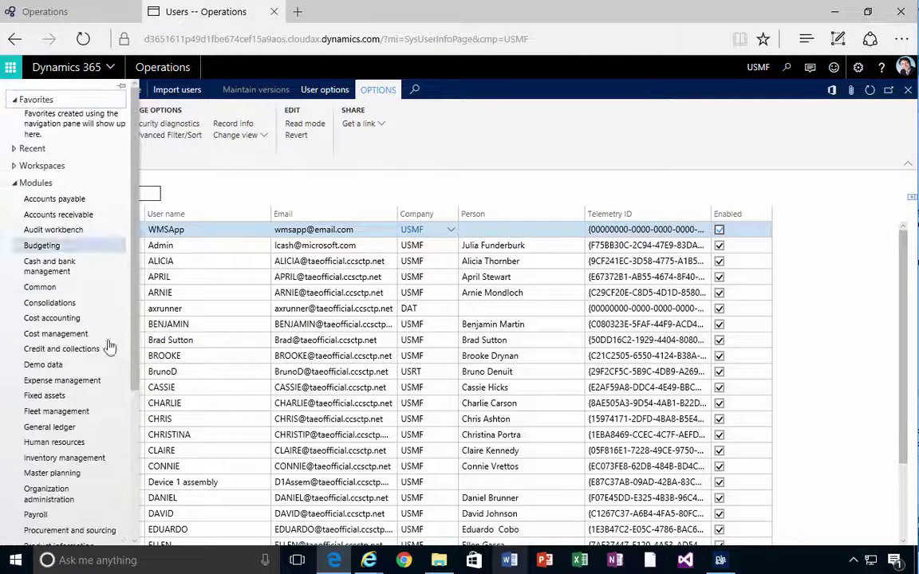
scroll(88, 471, down, 3)
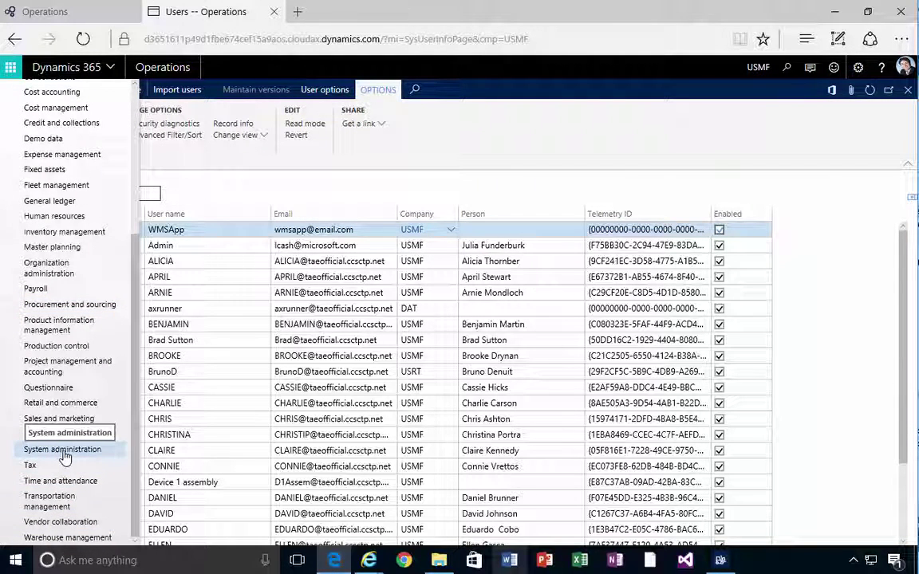
click(63, 453)
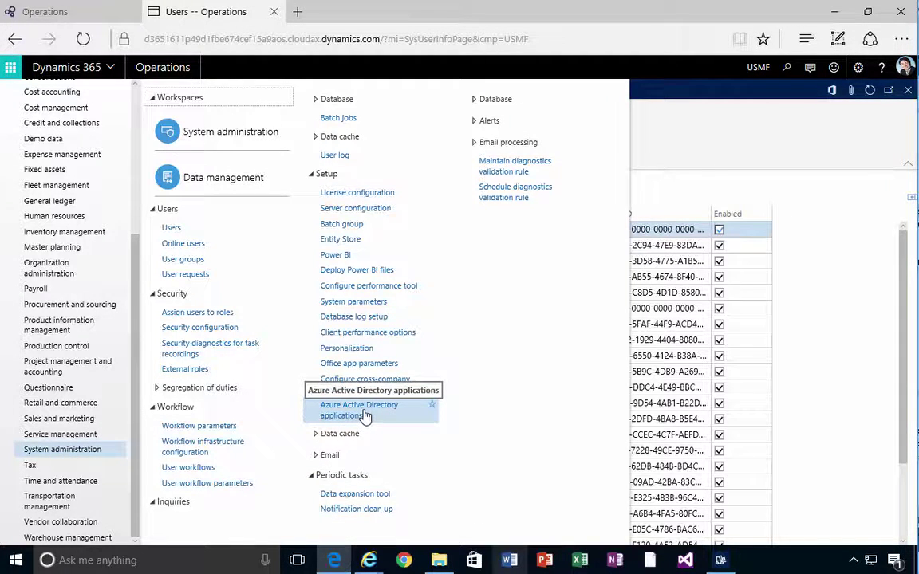
Open the Azure Active Directory applications setup page and select its empty row
click(360, 413)
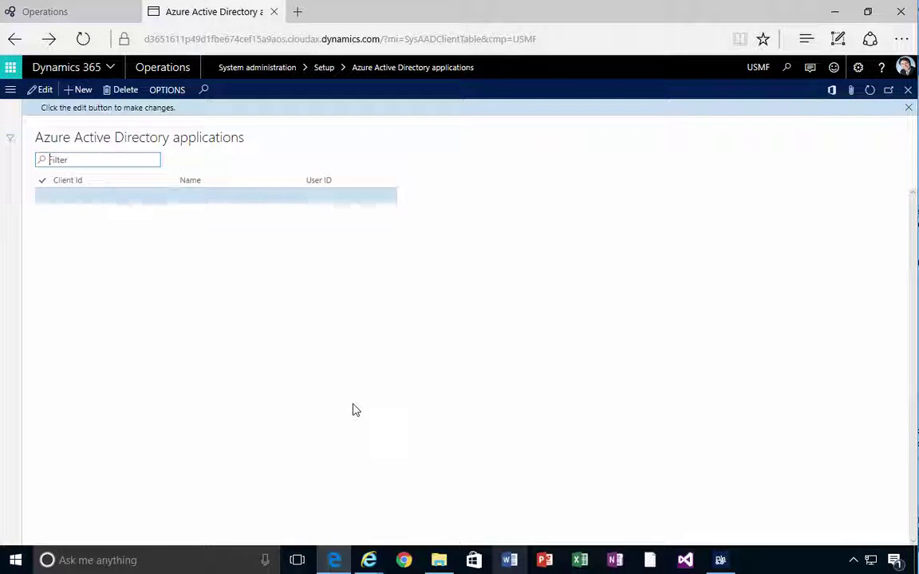
click(184, 199)
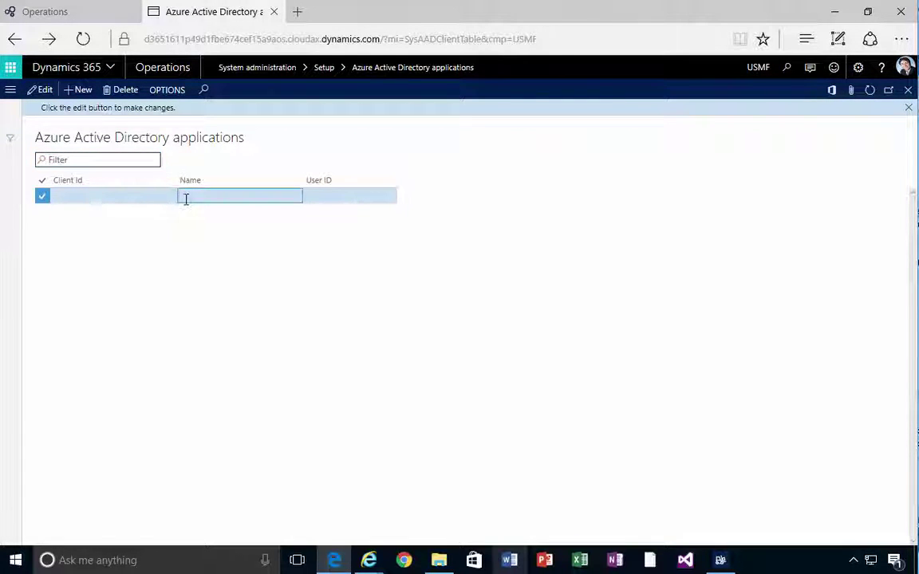
click(163, 194)
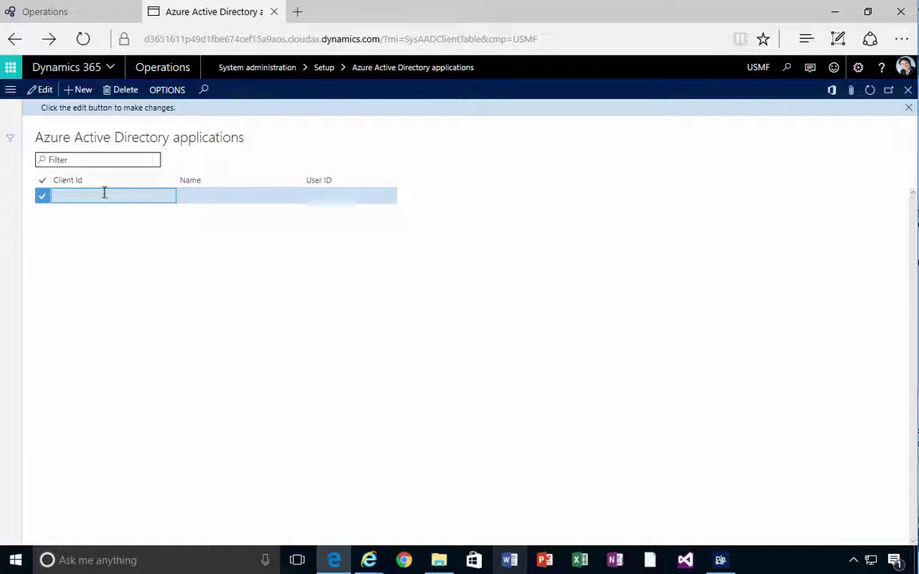
click(338, 199)
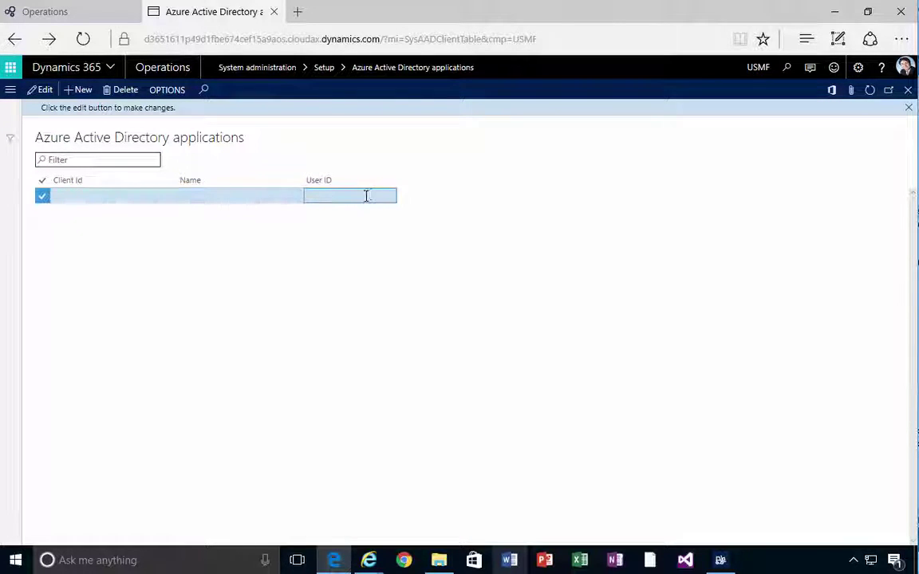
Add a trial application record with User ID WMSApp, then delete it
click(79, 89)
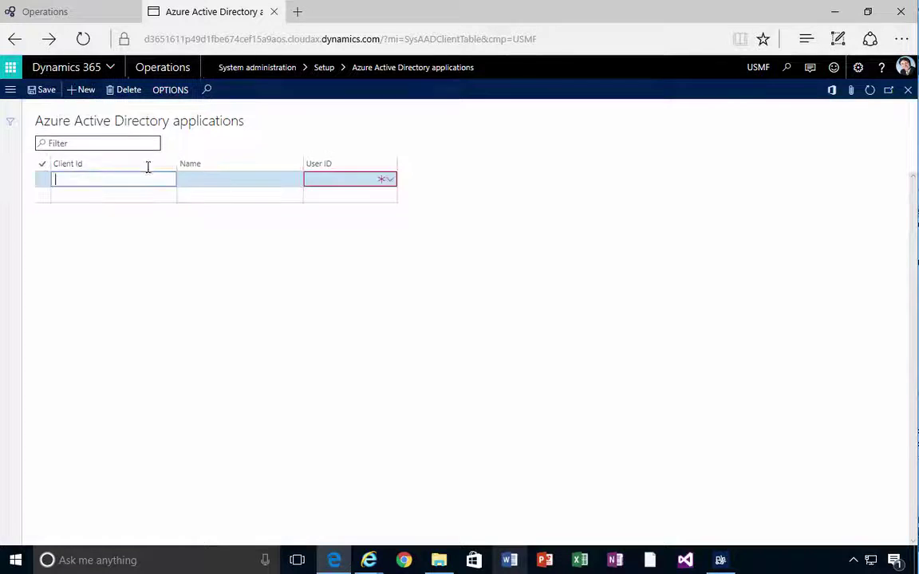
click(357, 177)
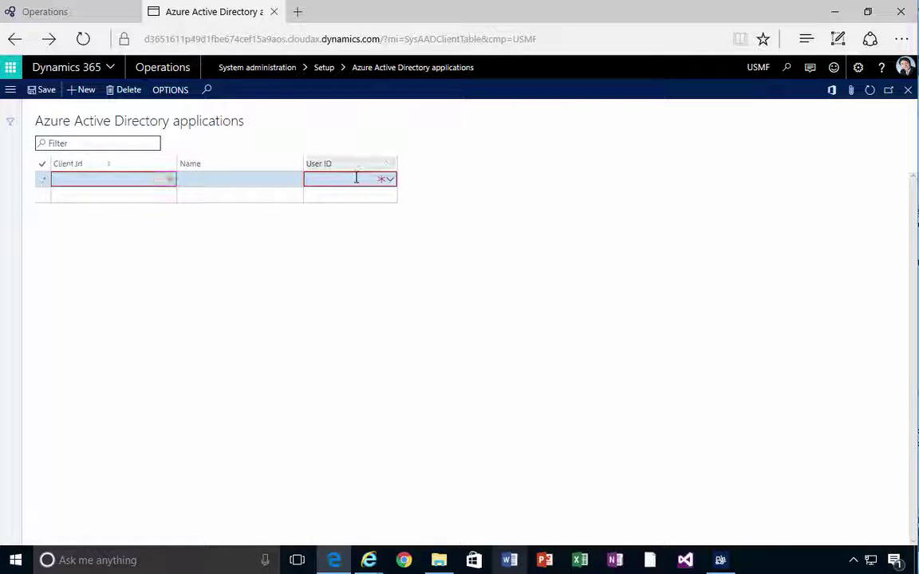
click(394, 183)
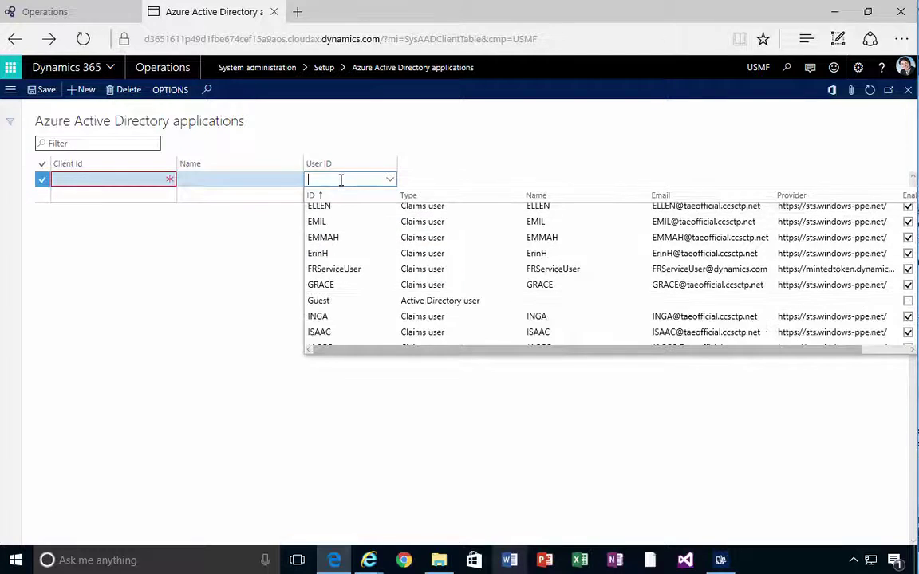
key(Escape)
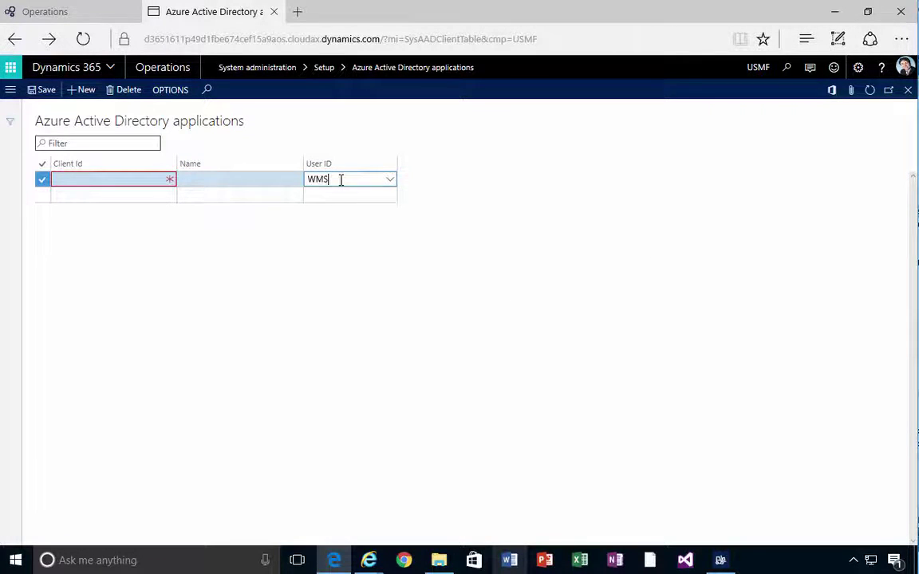
key(Return)
click(126, 96)
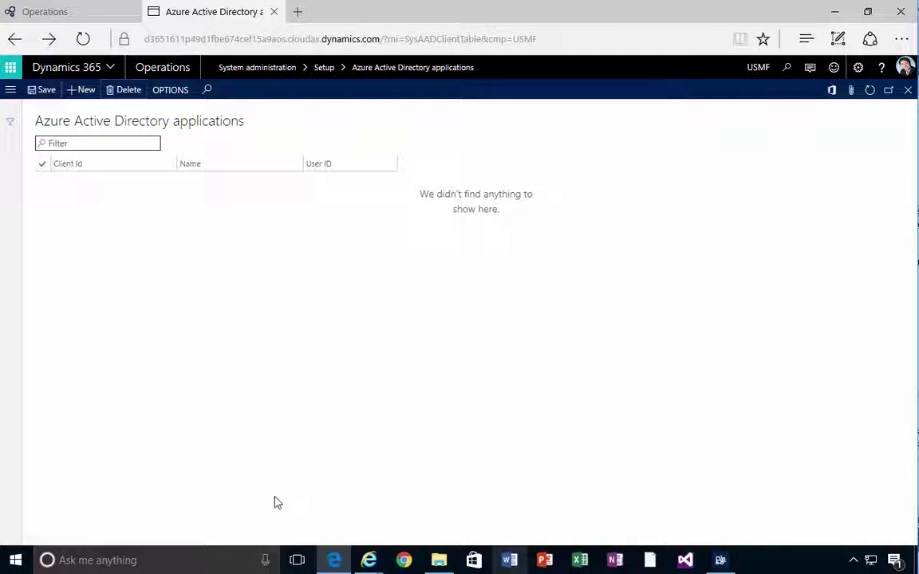
In the Azure classic portal, return to the directory's Applications list and start adding an application
mouse_move(369, 562)
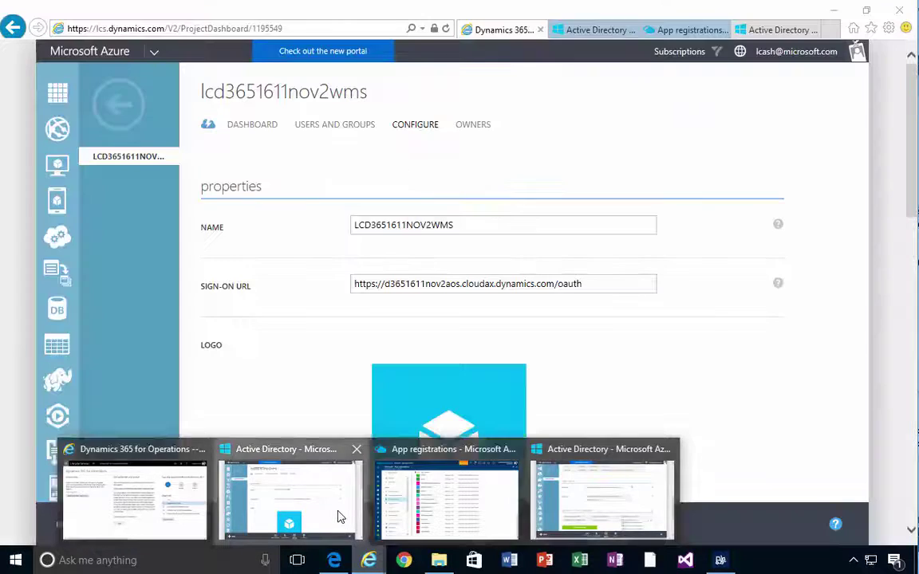
click(338, 517)
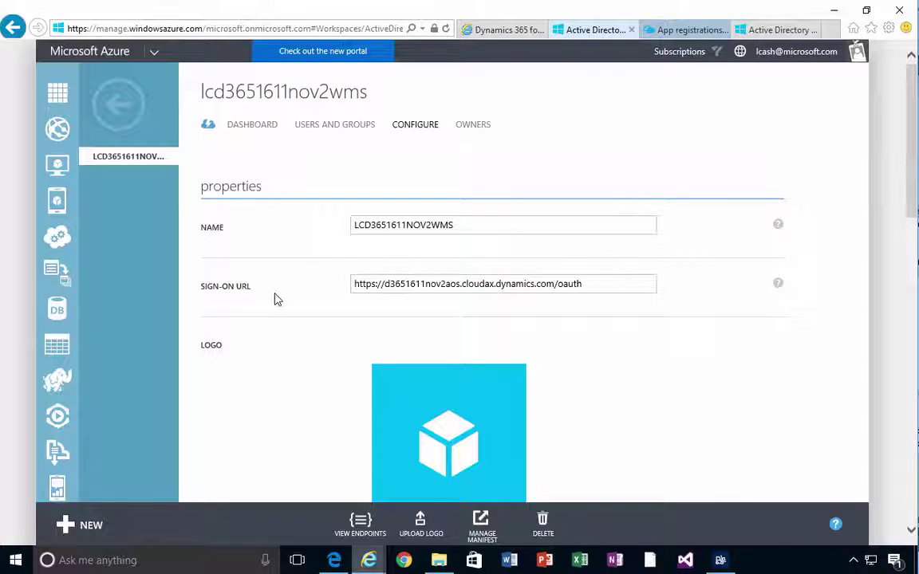
click(121, 110)
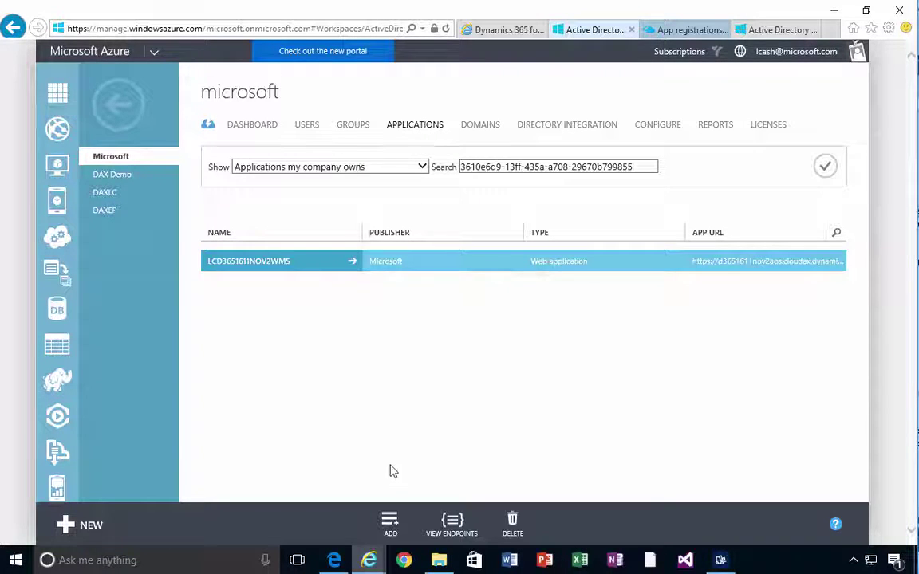
click(388, 526)
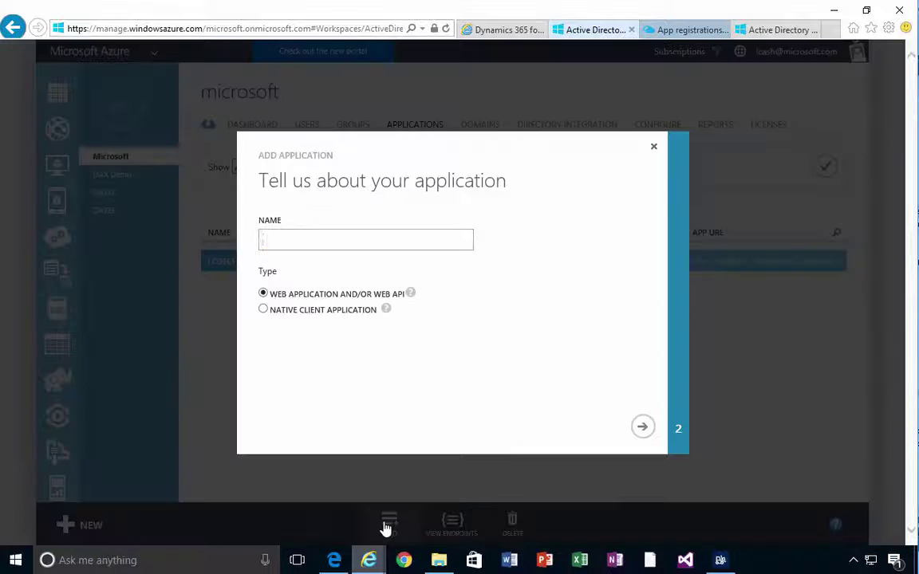
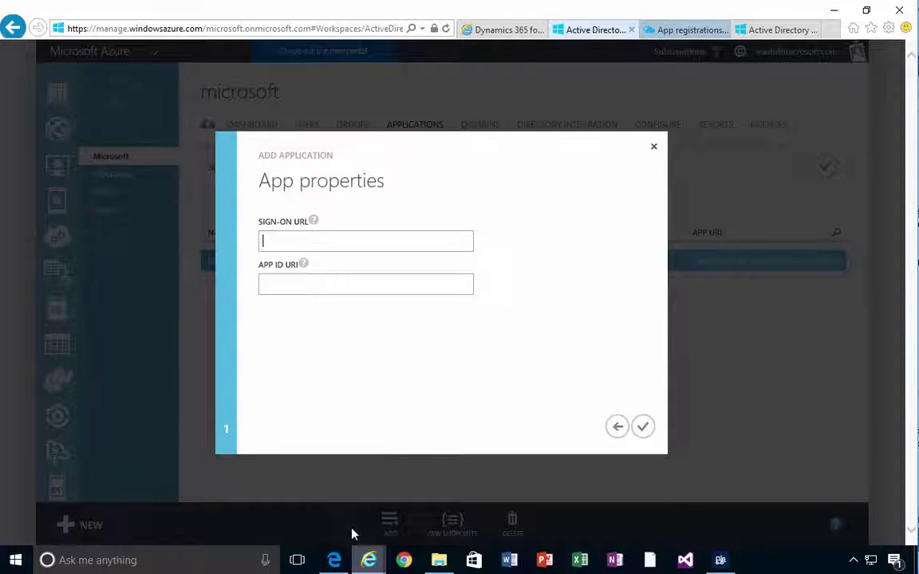
Switch to the Dynamics 365 for Operations browser window
click(336, 559)
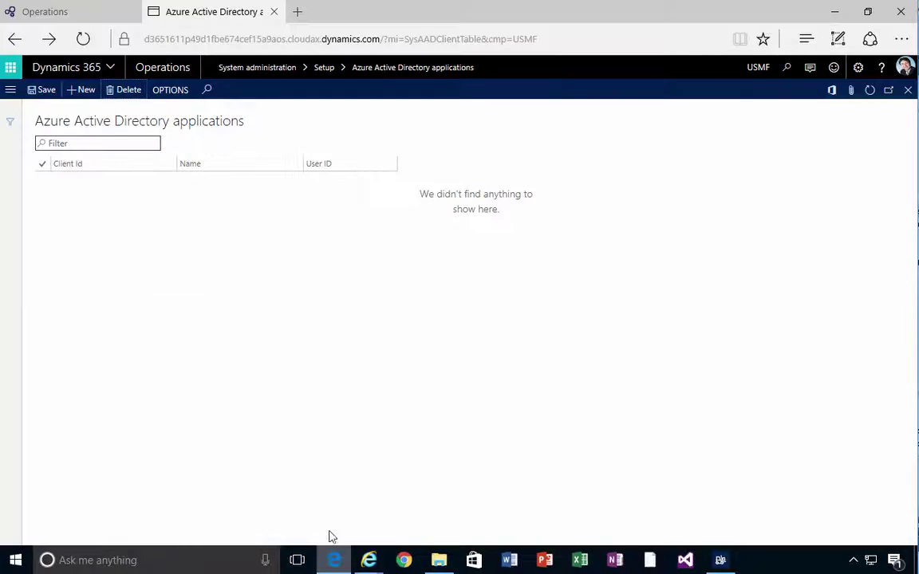
Copy the environment's base URL up to .com/ and return to the Azure add-application window
click(248, 39)
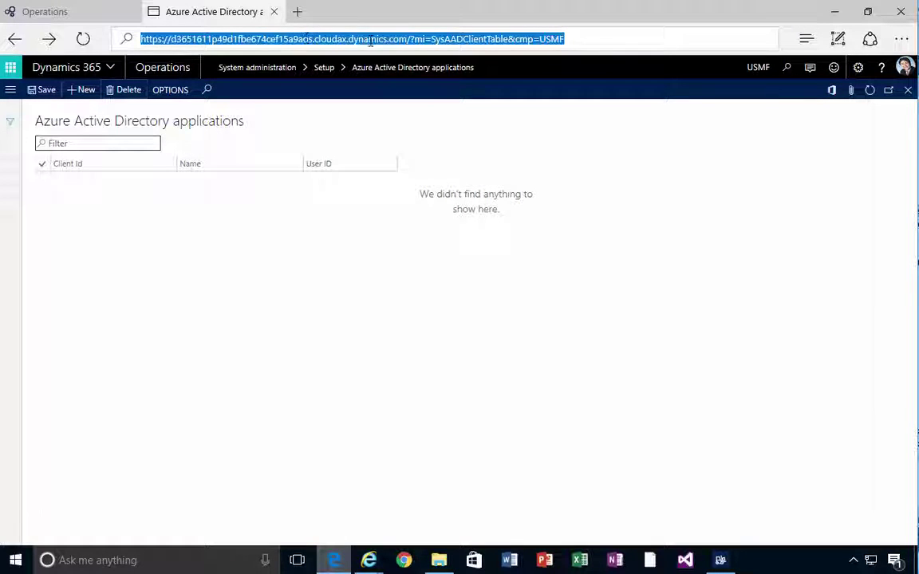
drag(409, 39, 143, 42)
key(ctrl+c)
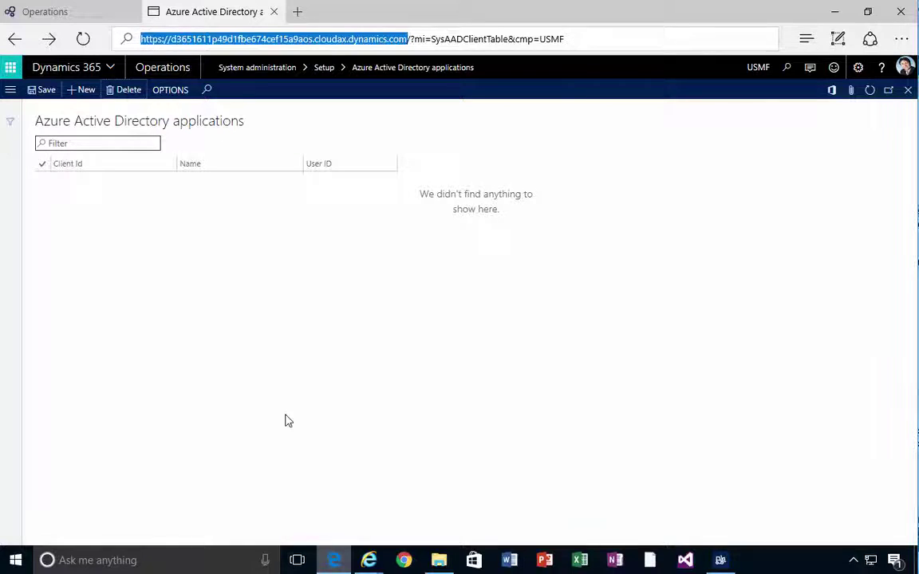
click(368, 560)
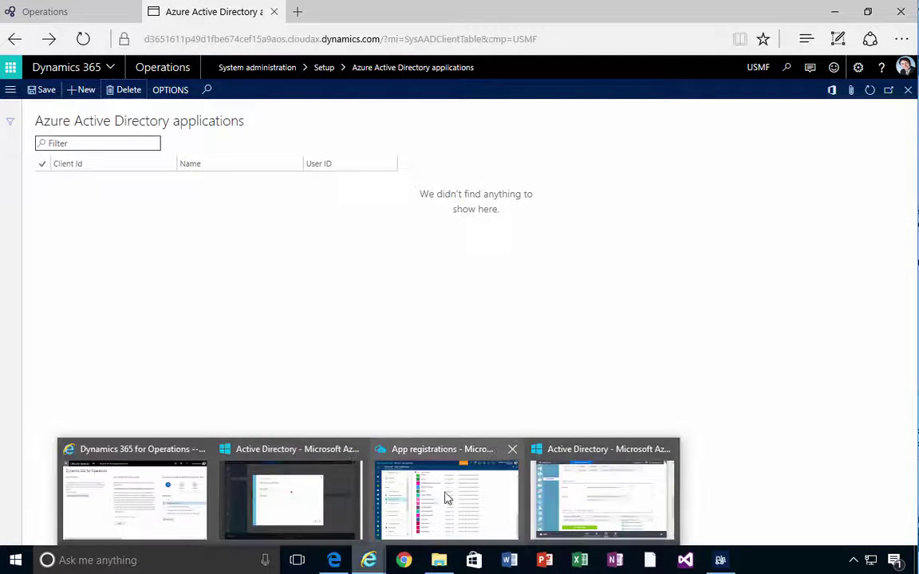
click(334, 500)
Set the sign-on URL to the pasted environment address followed by /oauth
key(ctrl+v)
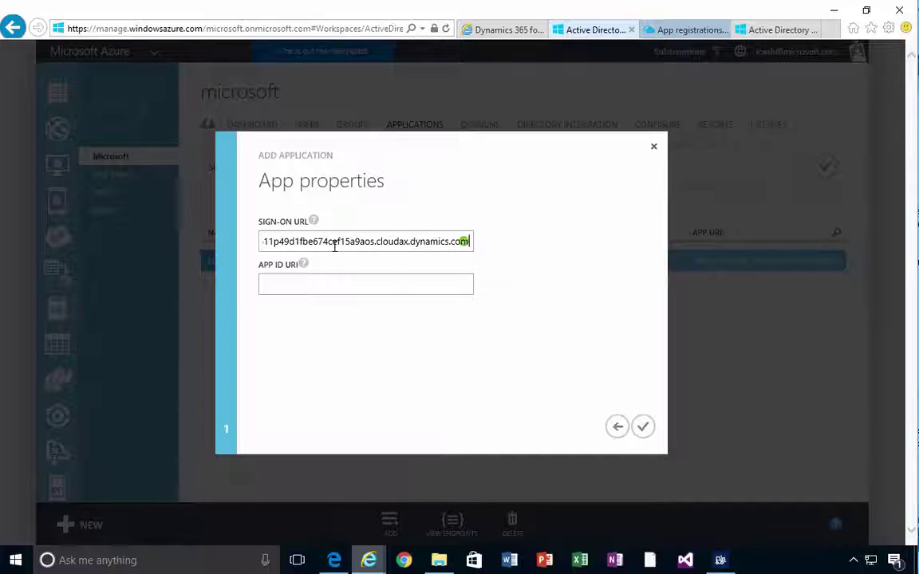
text(/oauth)
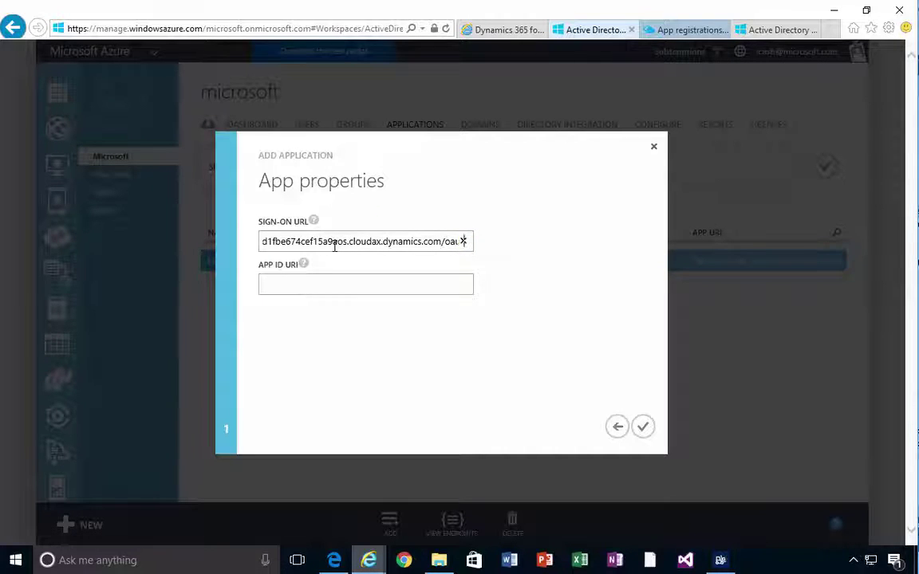
key(Left)
key(Left)
key(Left)
key(Left)
key(Left)
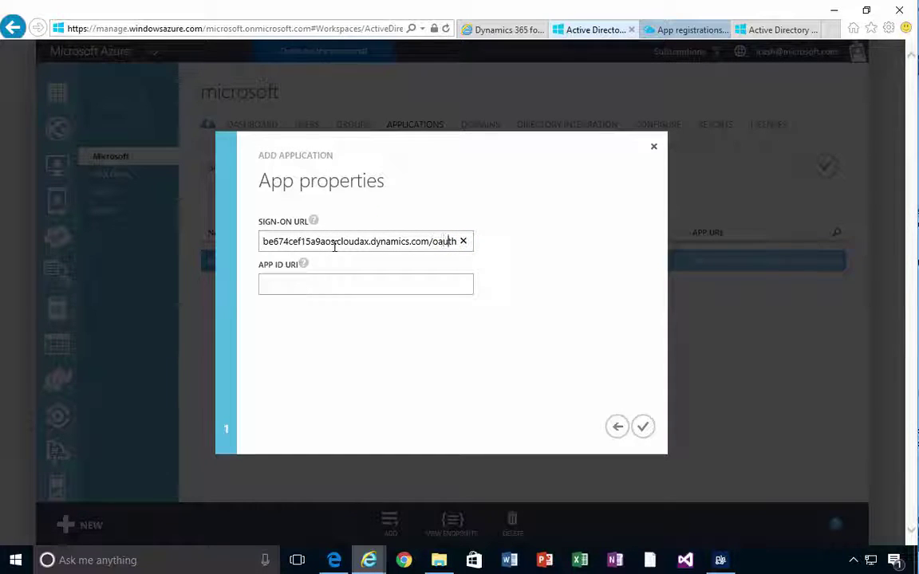
key(Right)
key(Right)
key(Tab)
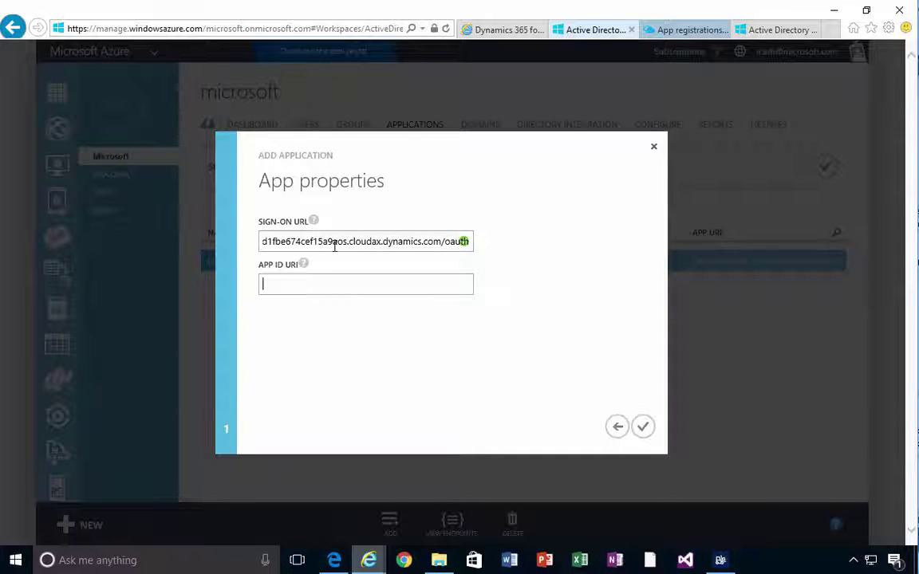
key(ctrl+v)
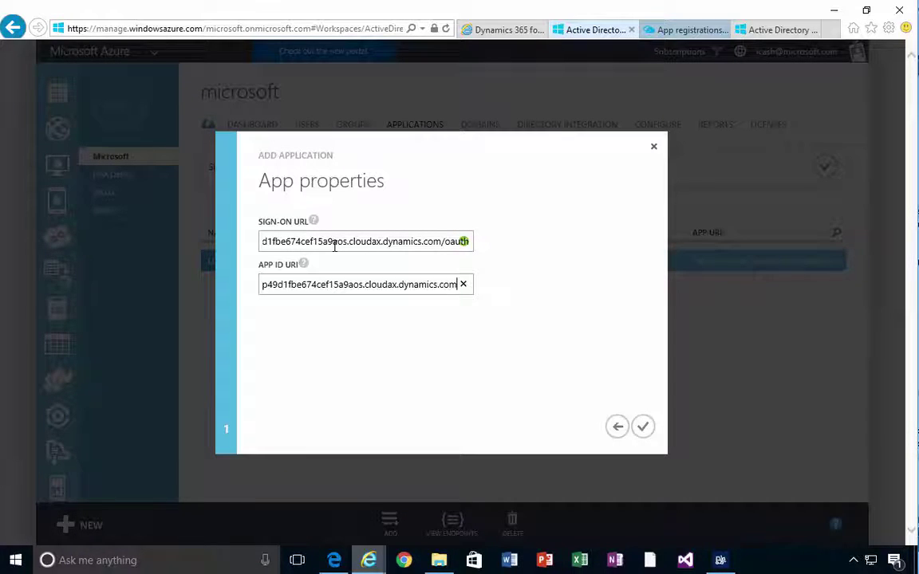
key(Home)
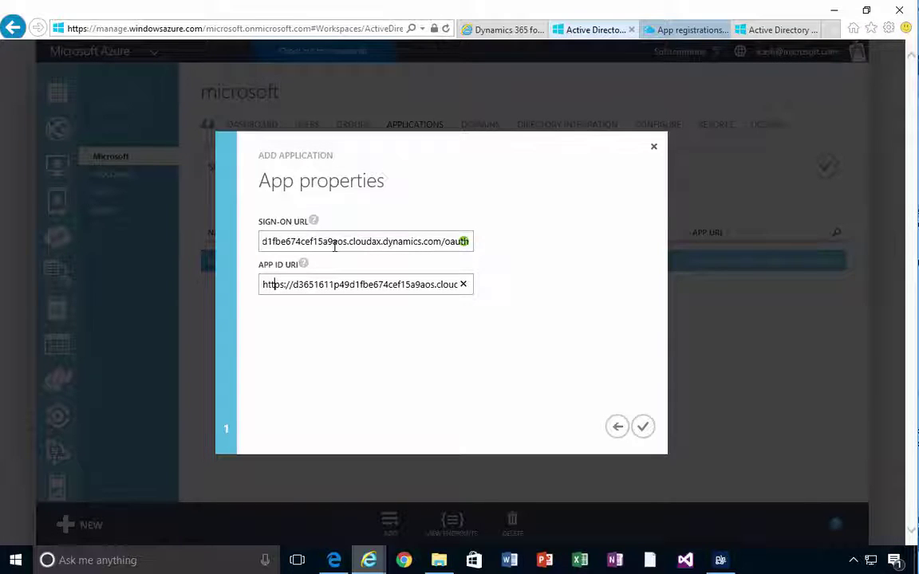
key(Right)
key(Right)
key(Right)
key(Delete)
key(Delete)
key(Delete)
key(Delete)
key(Delete)
key(Delete)
key(Delete)
key(Delete)
key(Delete)
key(Delete)
key(Delete)
key(Delete)
key(Delete)
key(Delete)
key(Delete)
key(Delete)
key(Delete)
key(Delete)
key(Delete)
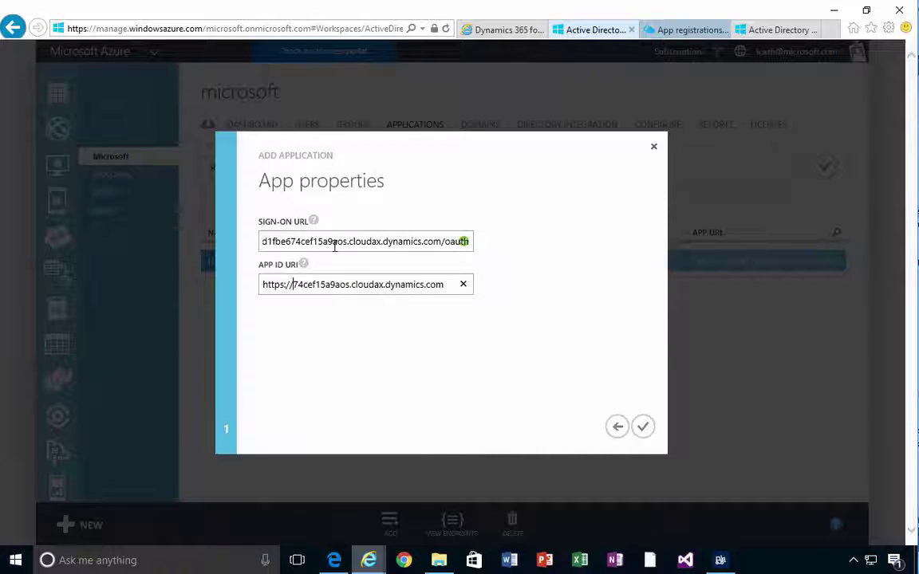
key(Delete)
key(Delete)
key(Delete)
key(Delete)
key(Delete)
key(shift+End)
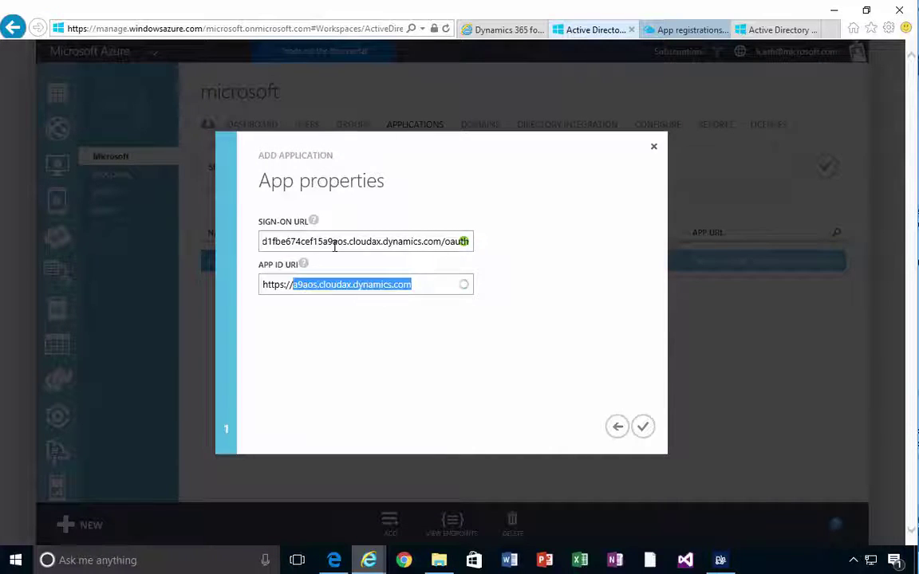
text(D36)
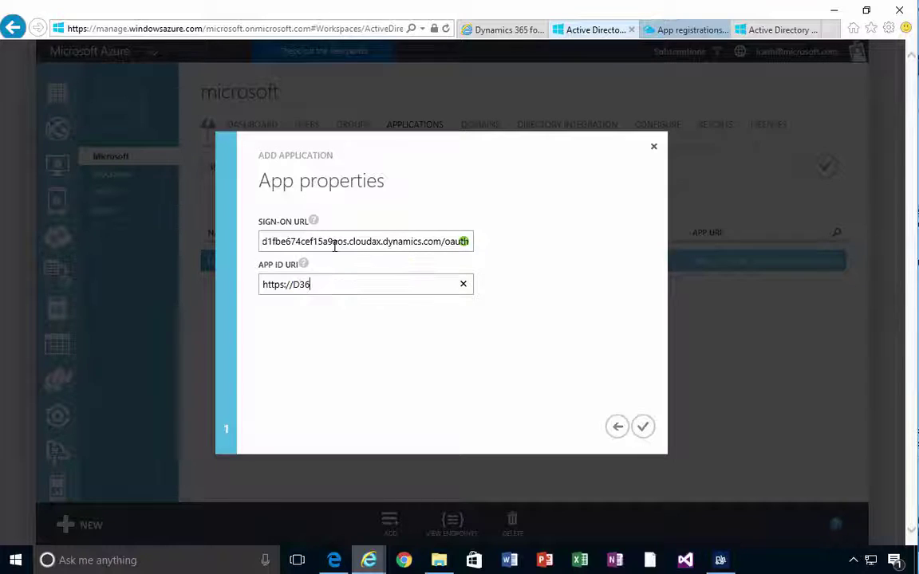
text(5WMSApp.c)
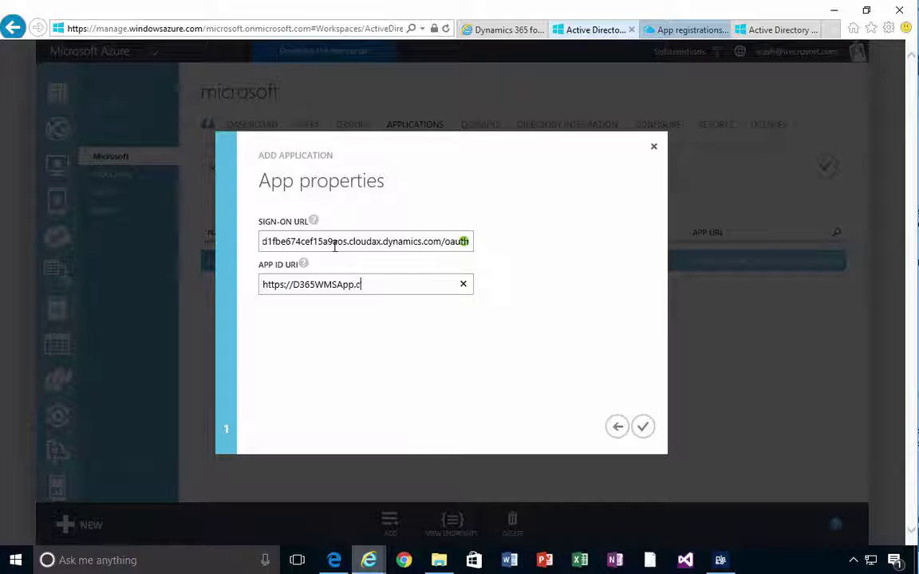
text(ontoso.)
key(BackSpace)
key(BackSpace)
key(BackSpace)
key(BackSpace)
key(BackSpace)
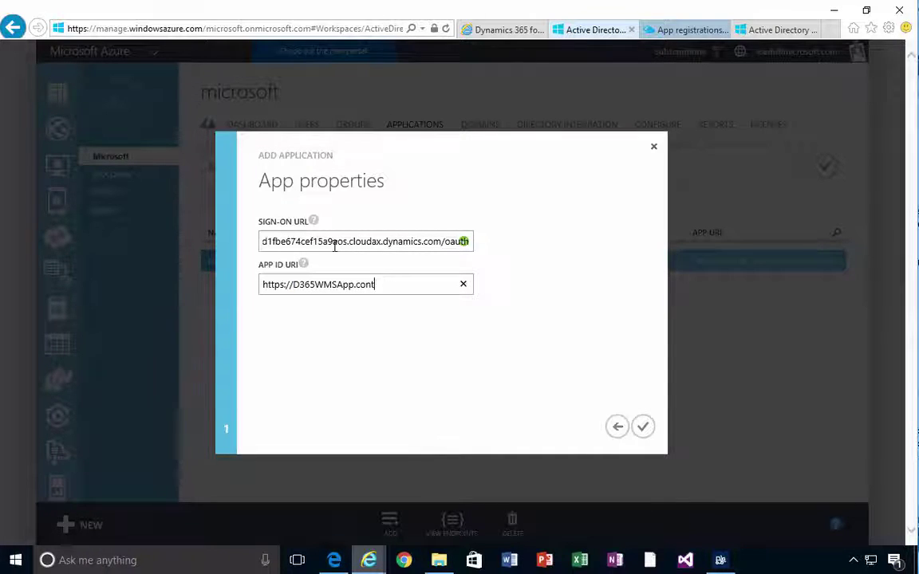
text(contoso.com)
key(Tab)
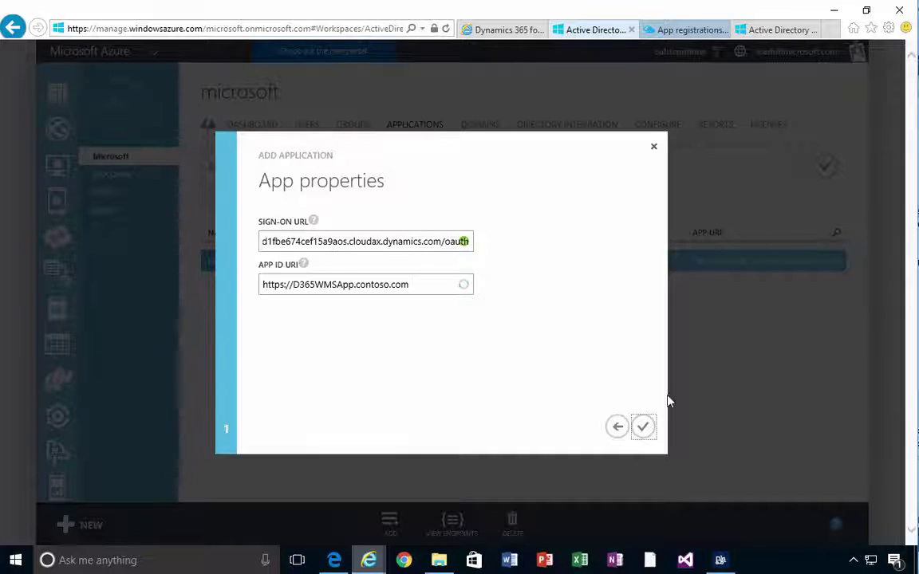
click(642, 428)
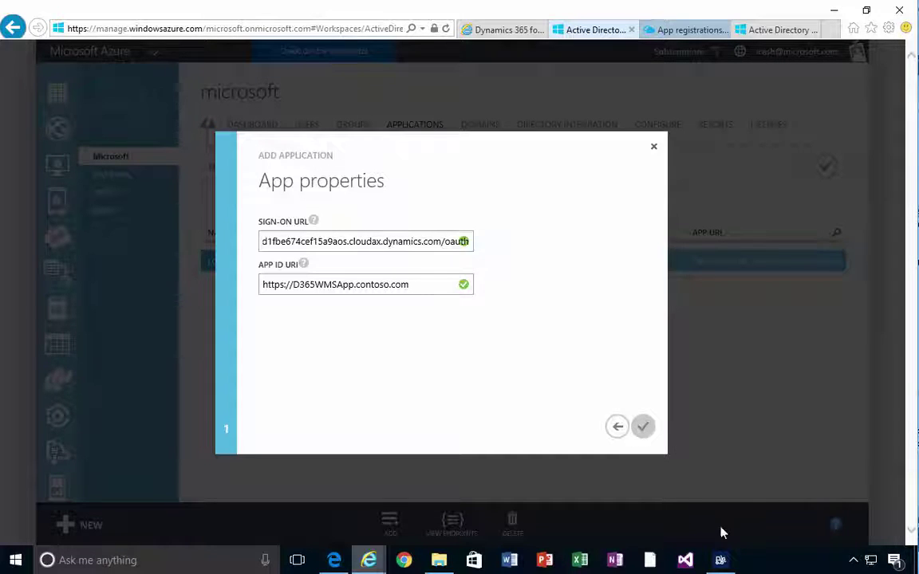
mouse_move(720, 558)
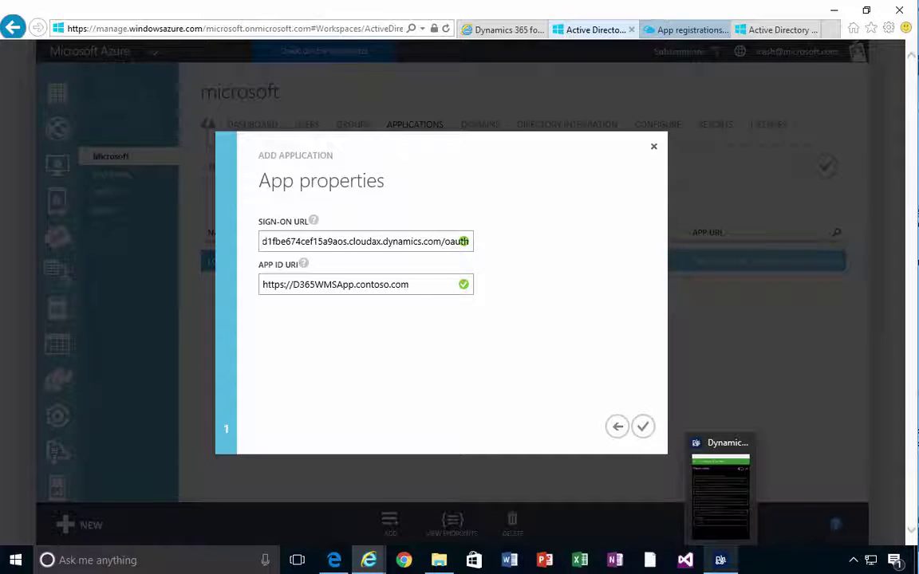
Finish creating the LCD365MARUPD4 application and open its configuration page
click(647, 429)
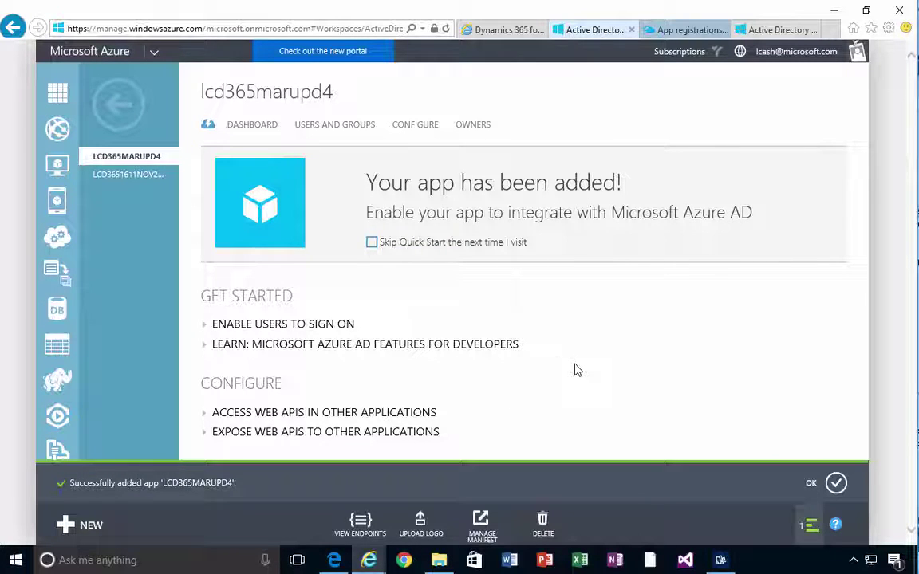
click(425, 134)
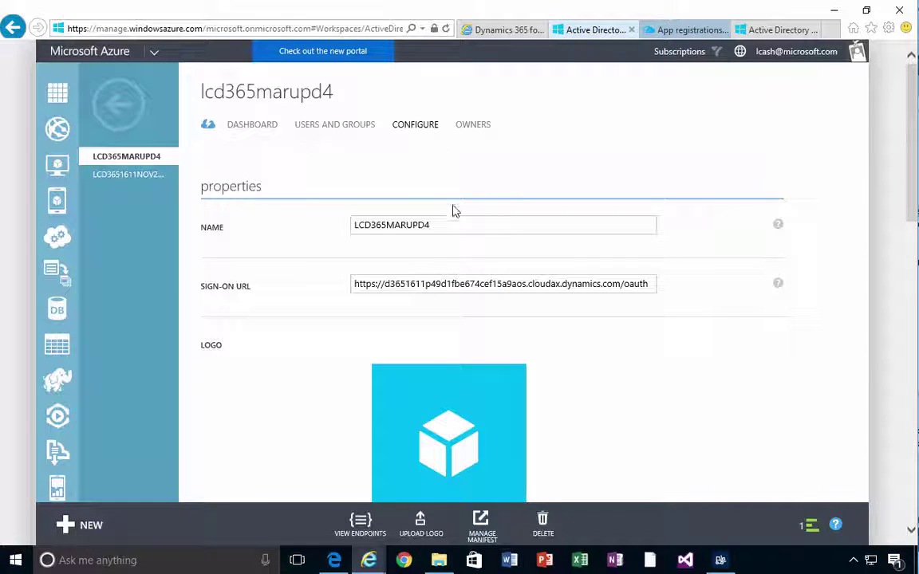
click(422, 221)
double_click(422, 220)
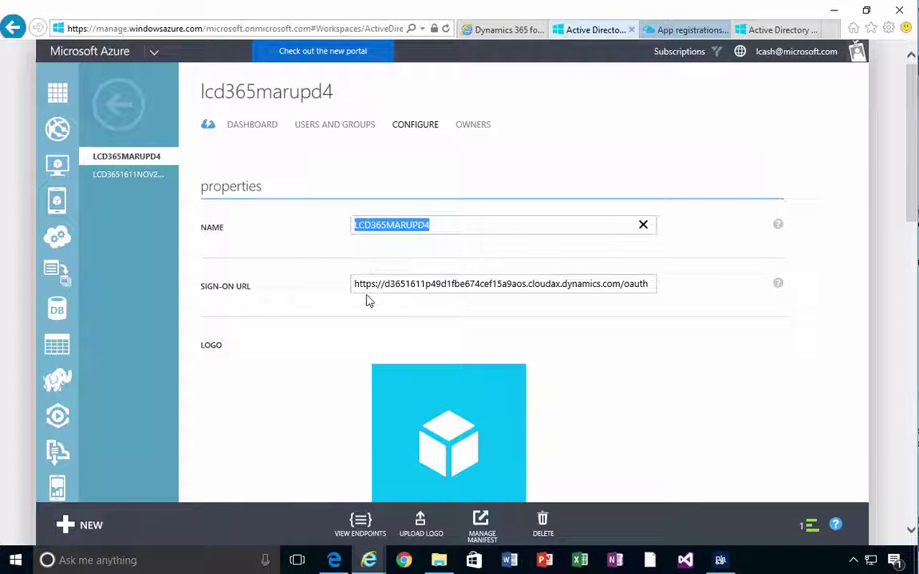
Copy the application's client ID value
scroll(749, 441, down, 5)
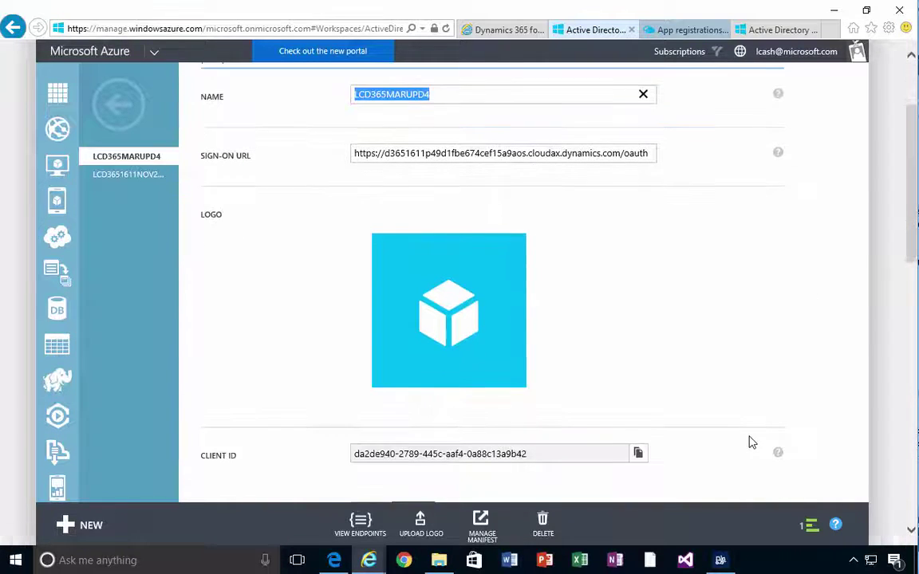
scroll(749, 441, down, 1)
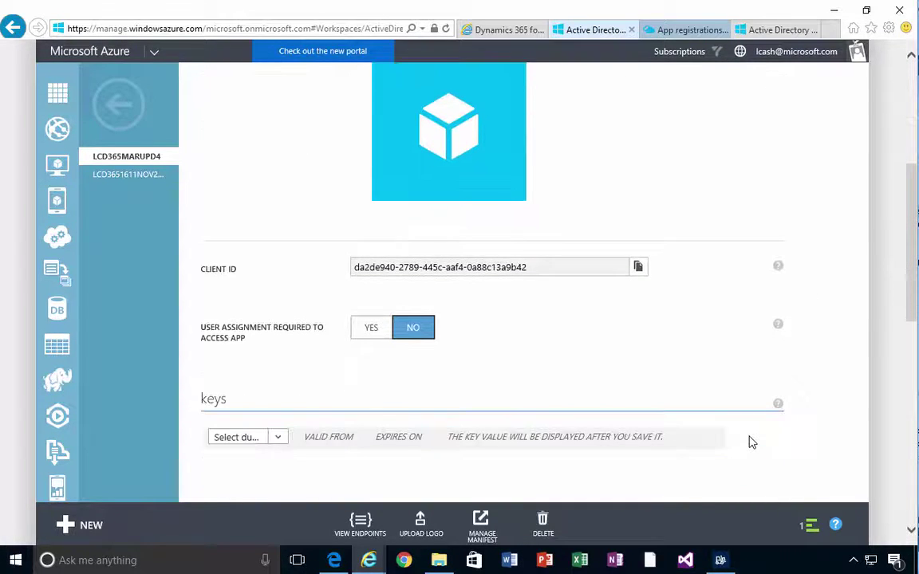
click(545, 271)
drag(546, 271, 348, 269)
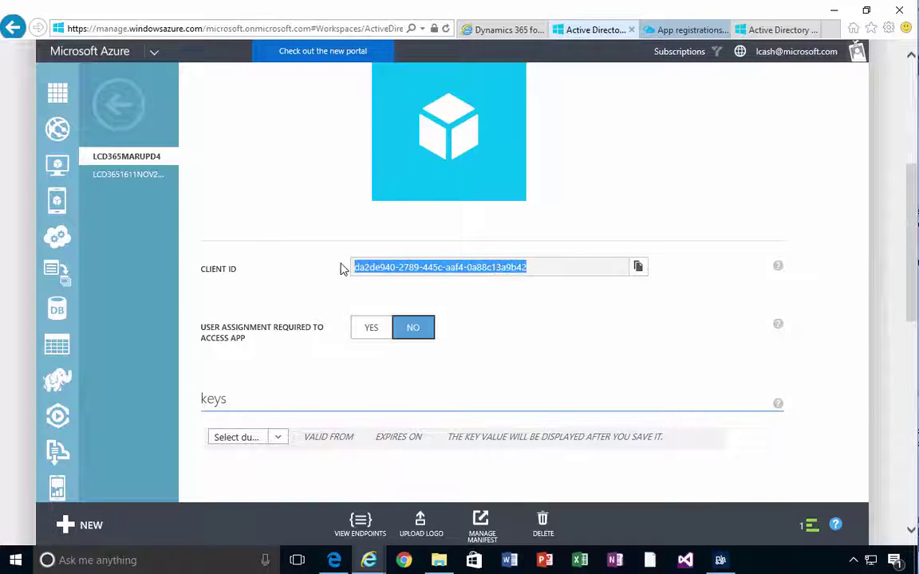
right_click(378, 273)
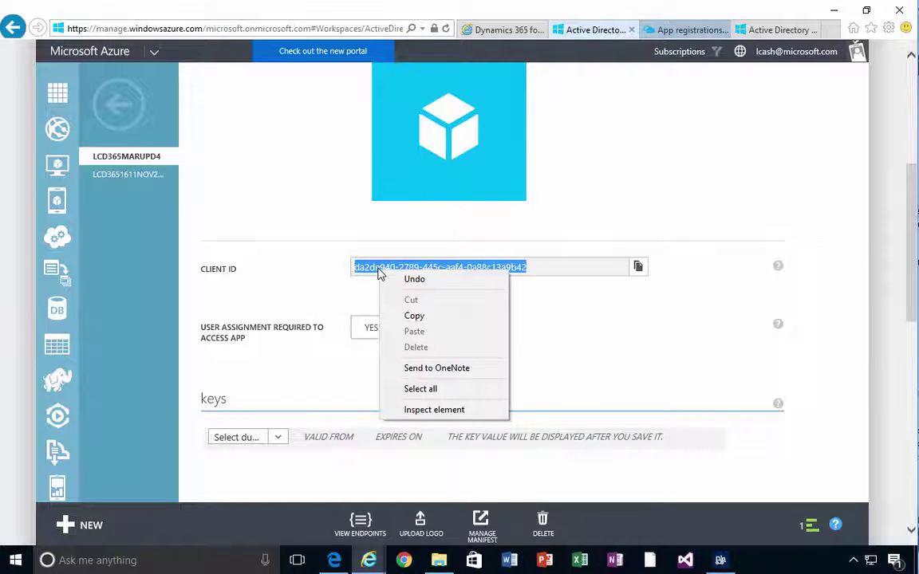
click(431, 317)
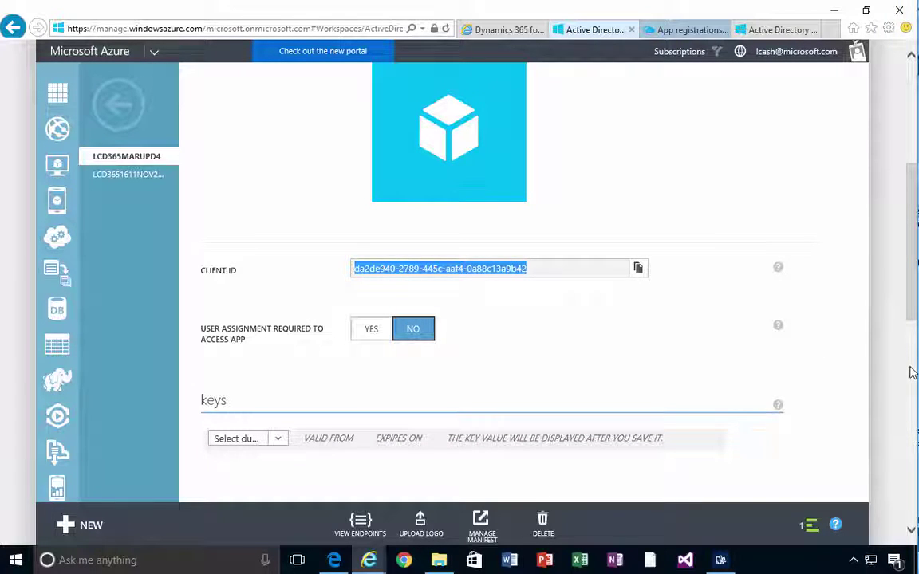
drag(911, 327, 913, 381)
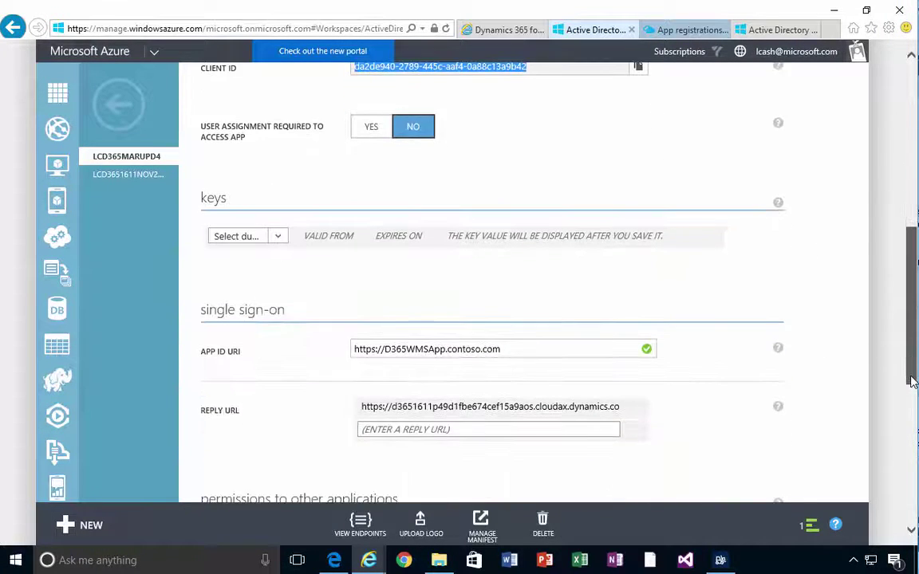
Add a key valid for 2 years, save the configuration, and select the generated value
click(283, 240)
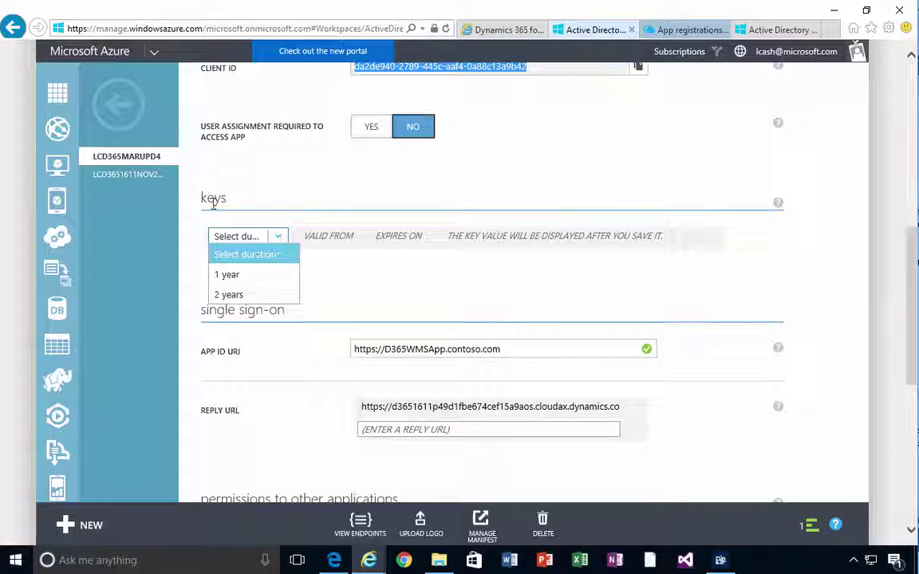
click(238, 295)
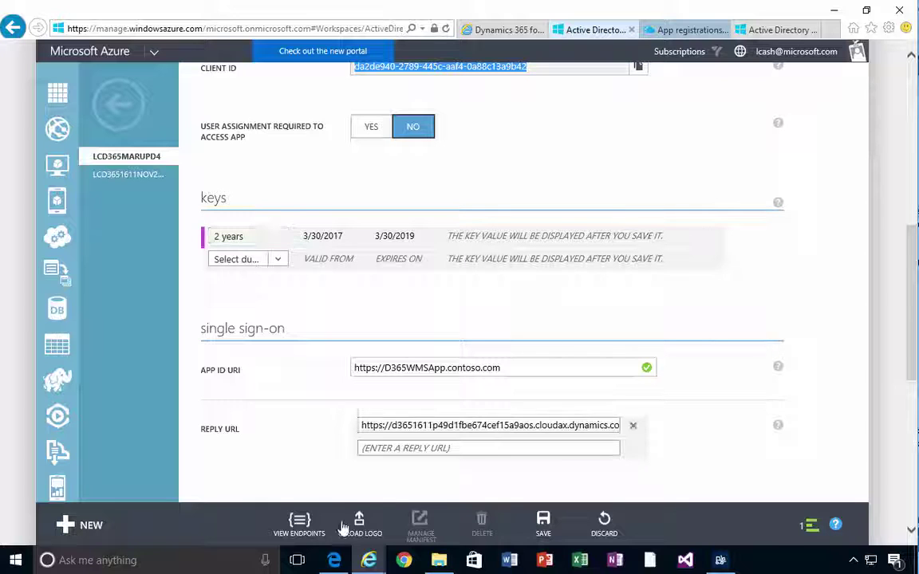
click(540, 526)
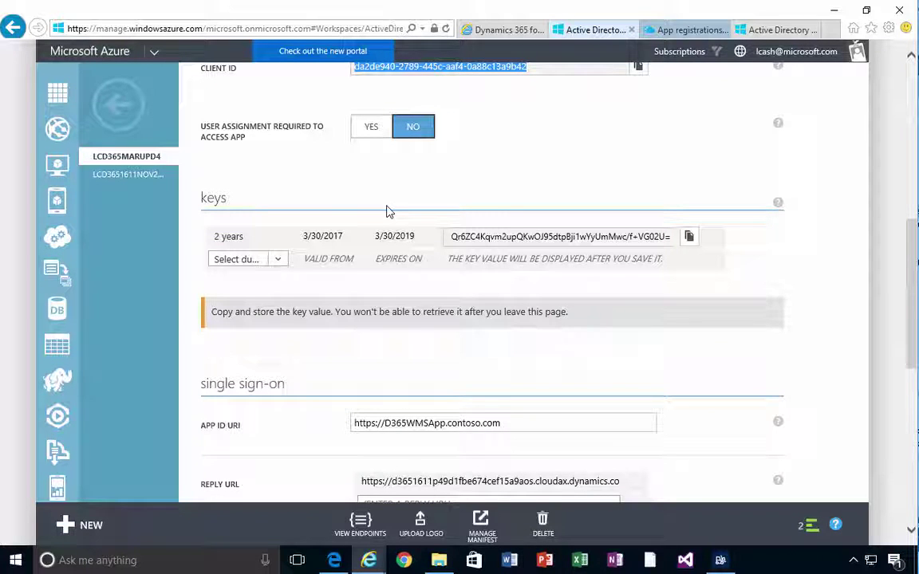
click(502, 231)
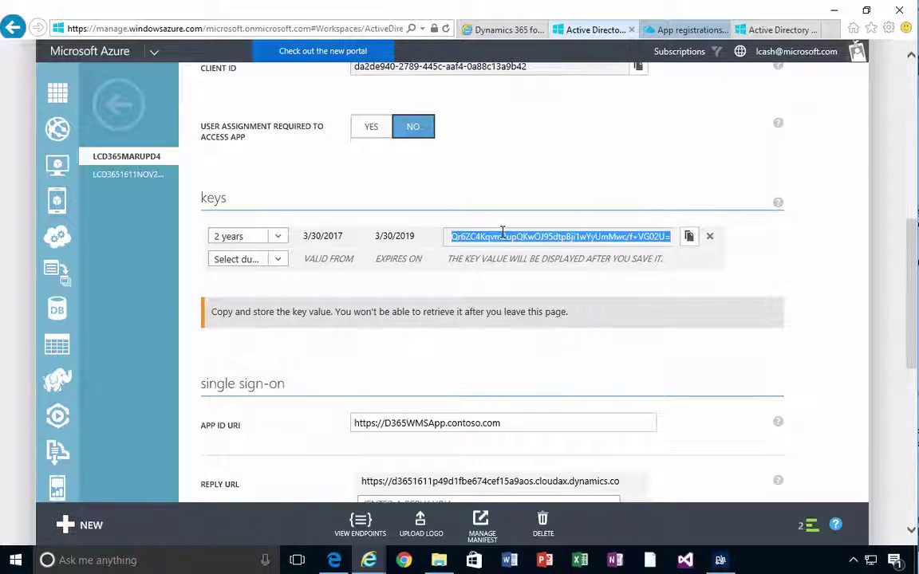
Copy the generated key value and scroll down to the permissions section
right_click(589, 243)
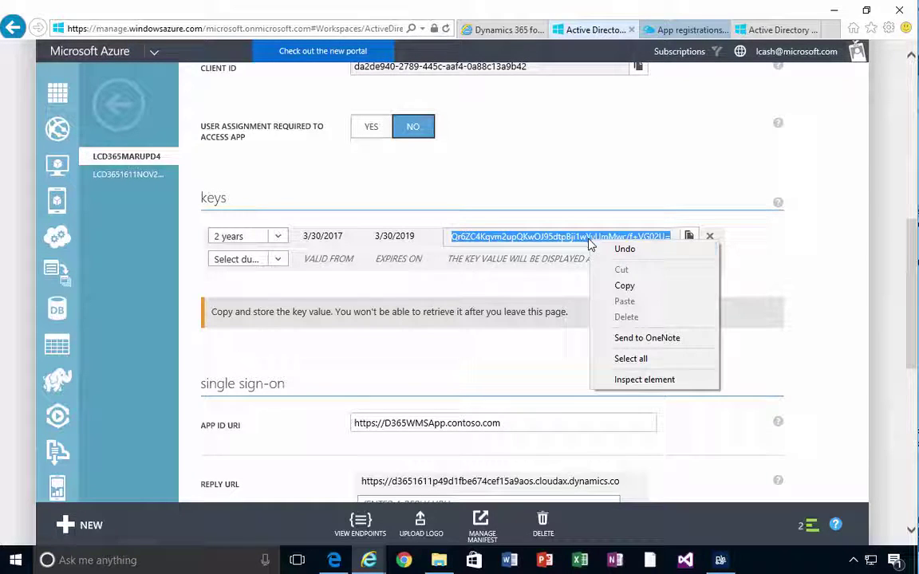
click(610, 285)
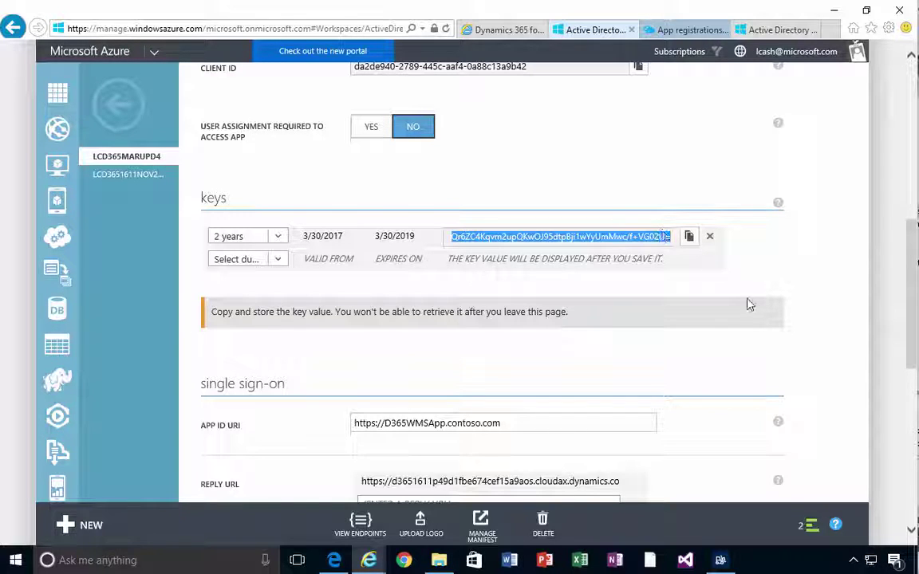
click(823, 341)
scroll(821, 342, down, 4)
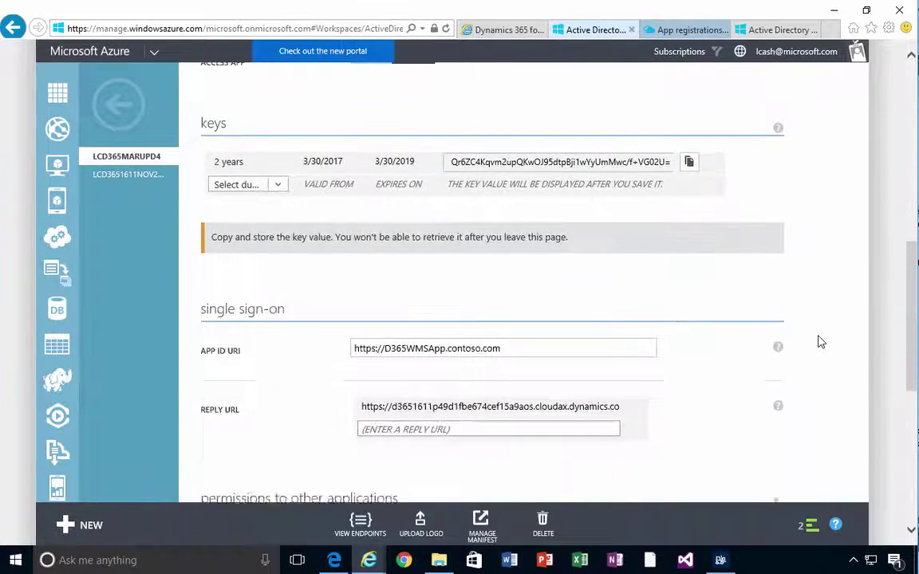
Expand the Delegated Permissions list for the Windows Azure Active Directory entry
click(511, 302)
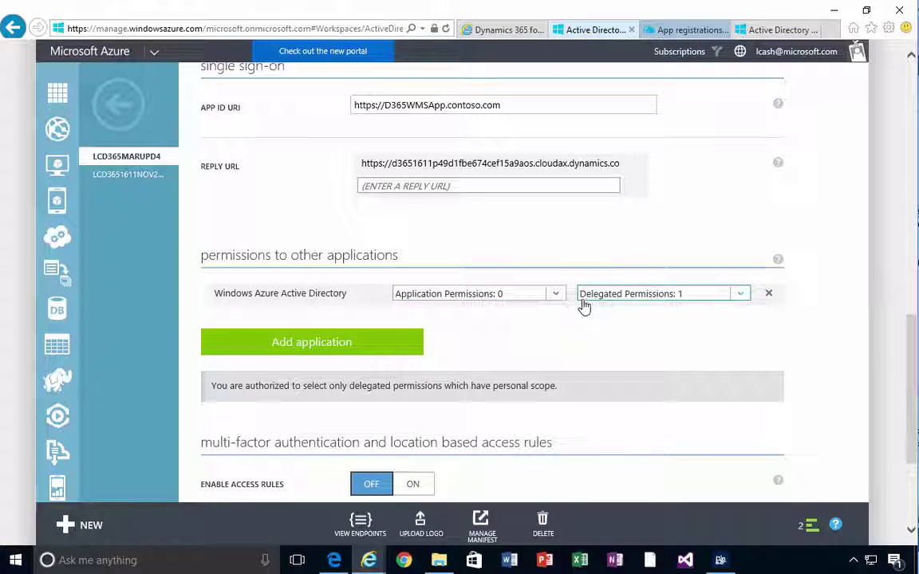
click(741, 296)
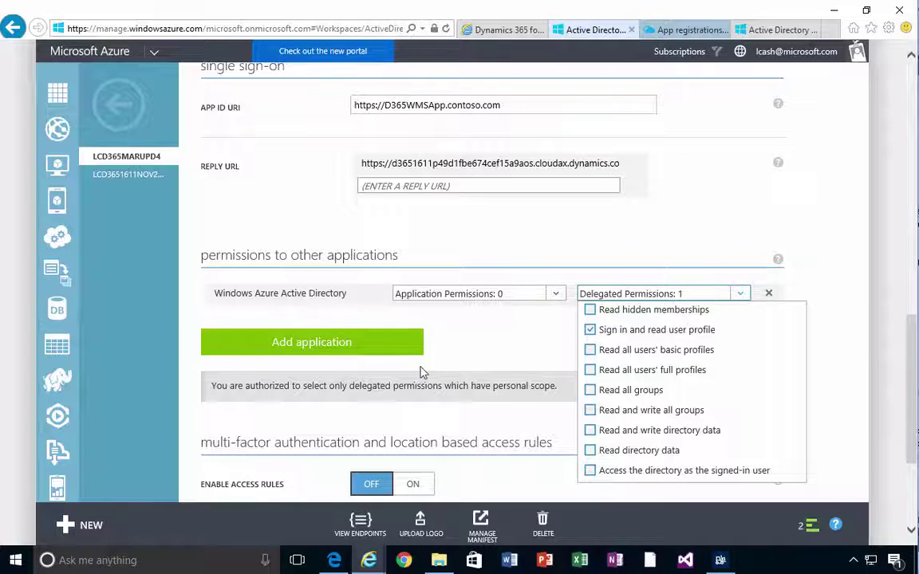
Add Microsoft Dynamics ERP to the app's permissions list
click(366, 352)
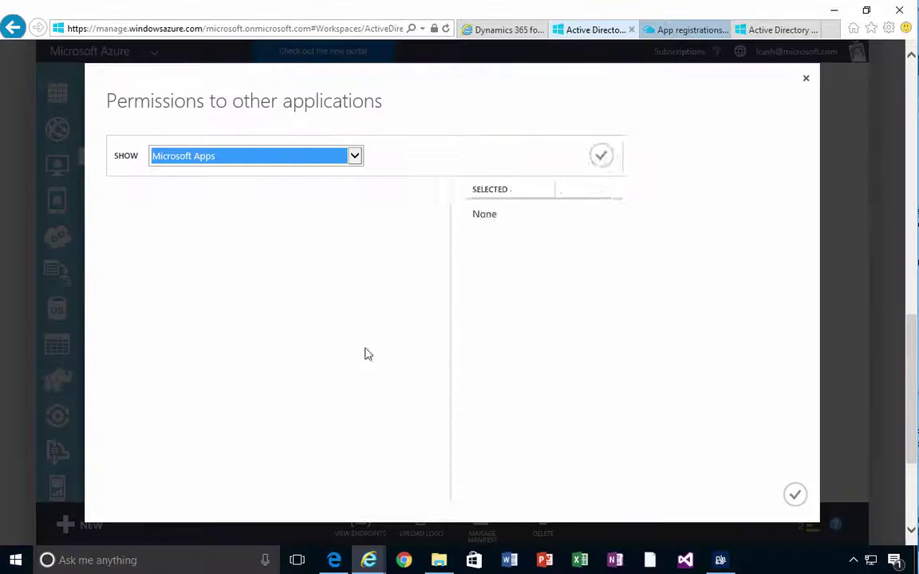
click(184, 327)
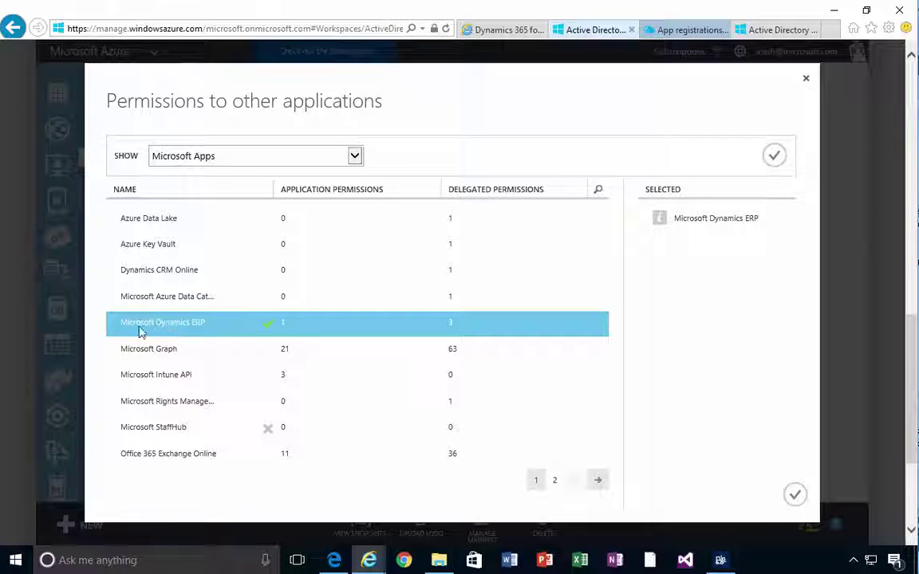
click(794, 495)
Grant Dynamics ERP its three delegated permissions and its application permission
mouse_move(543, 328)
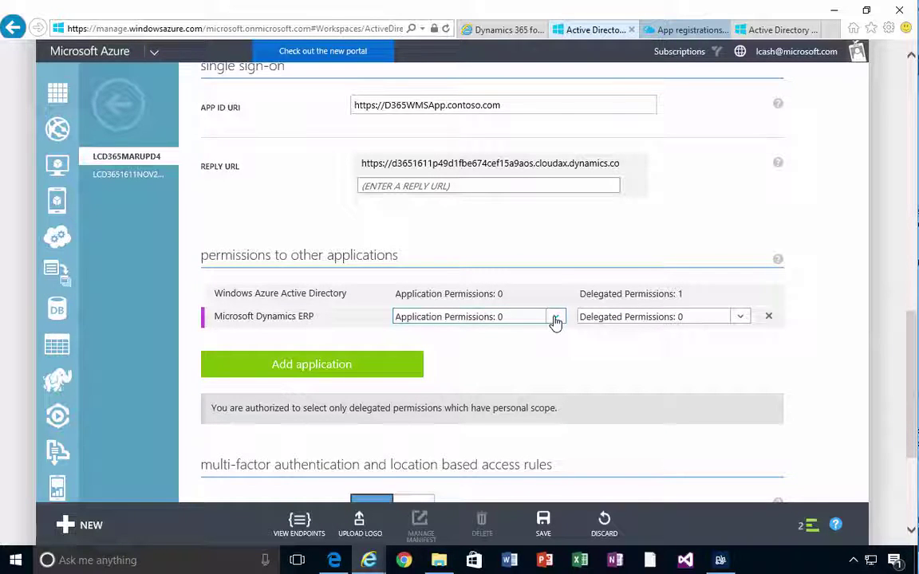
click(749, 318)
click(590, 333)
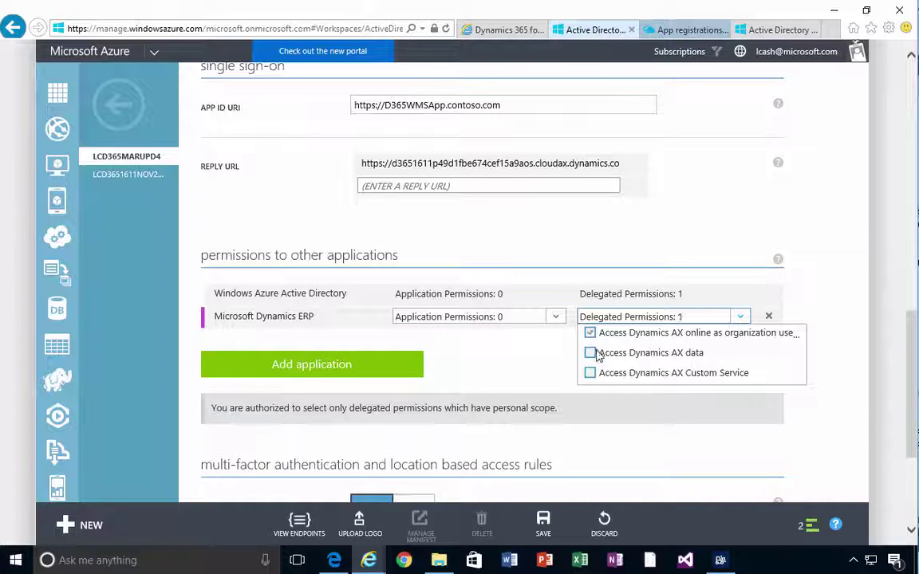
click(591, 353)
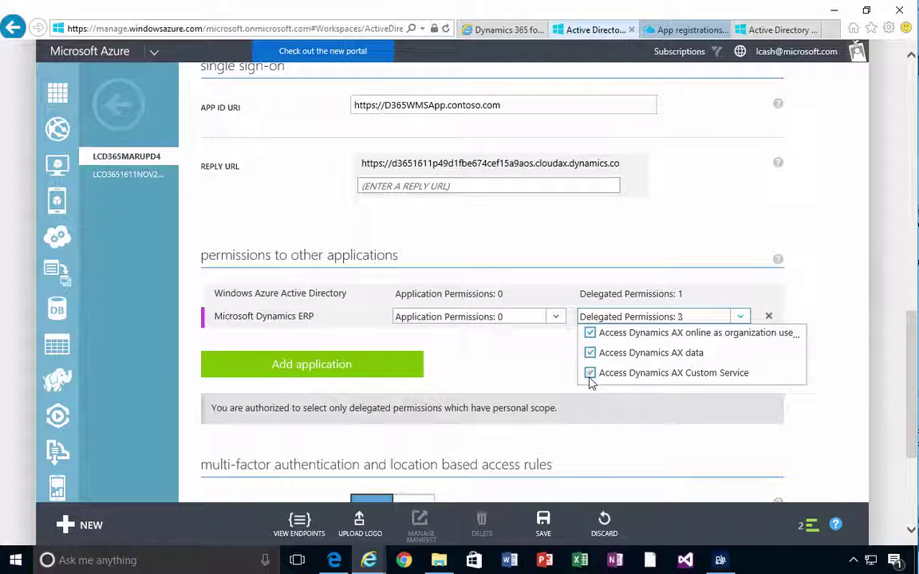
click(563, 343)
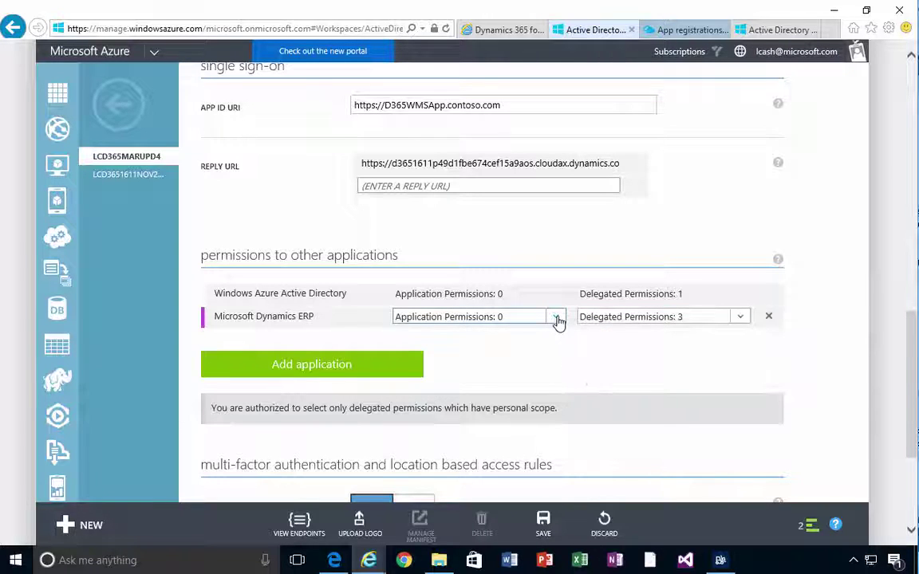
click(557, 318)
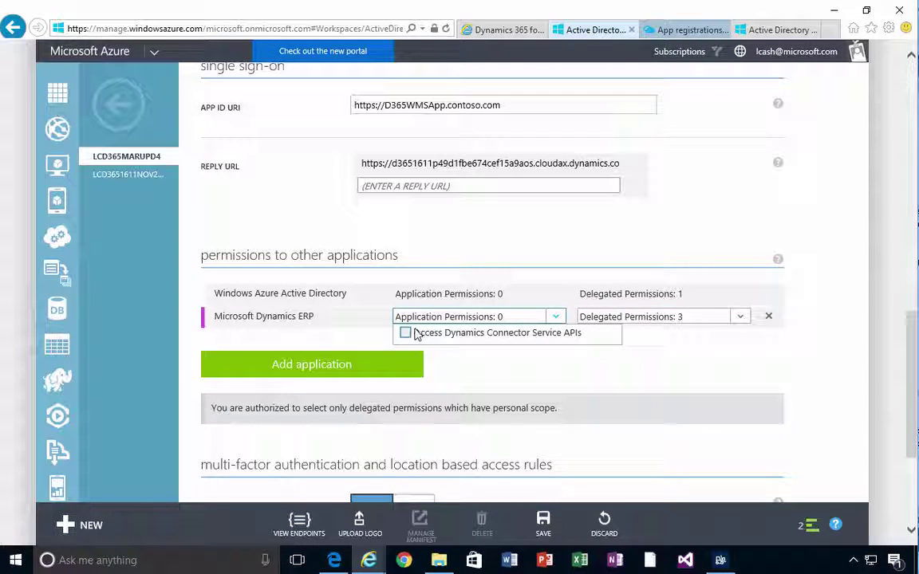
click(595, 371)
mouse_move(279, 319)
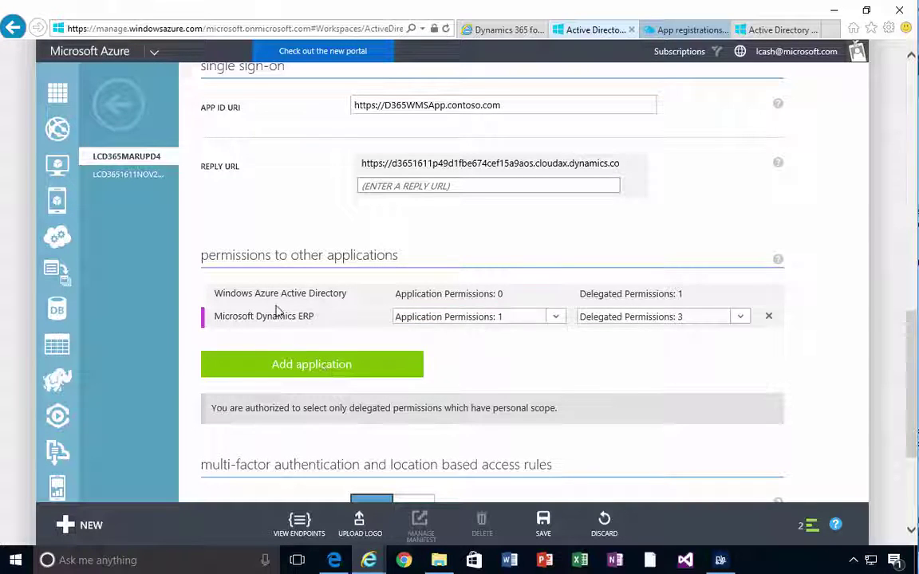
click(563, 318)
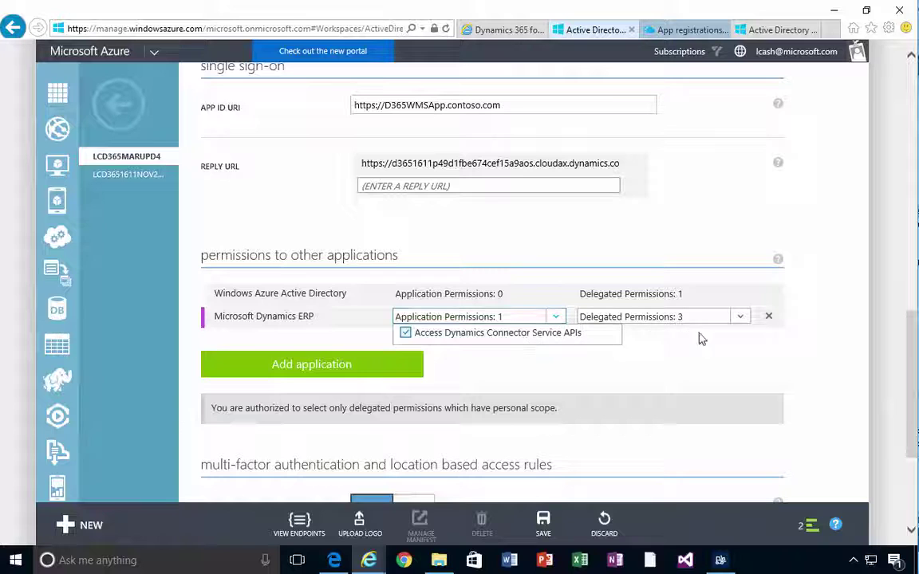
click(740, 318)
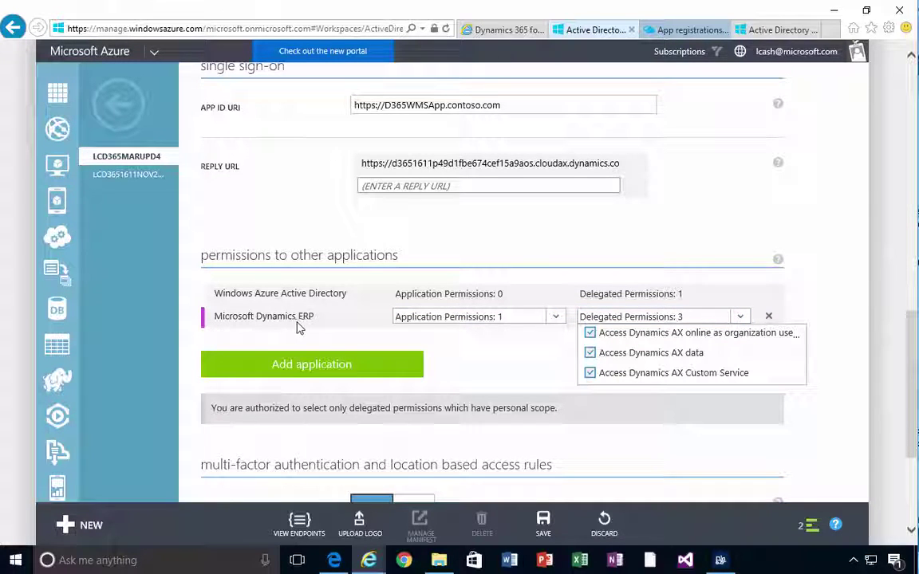
click(471, 341)
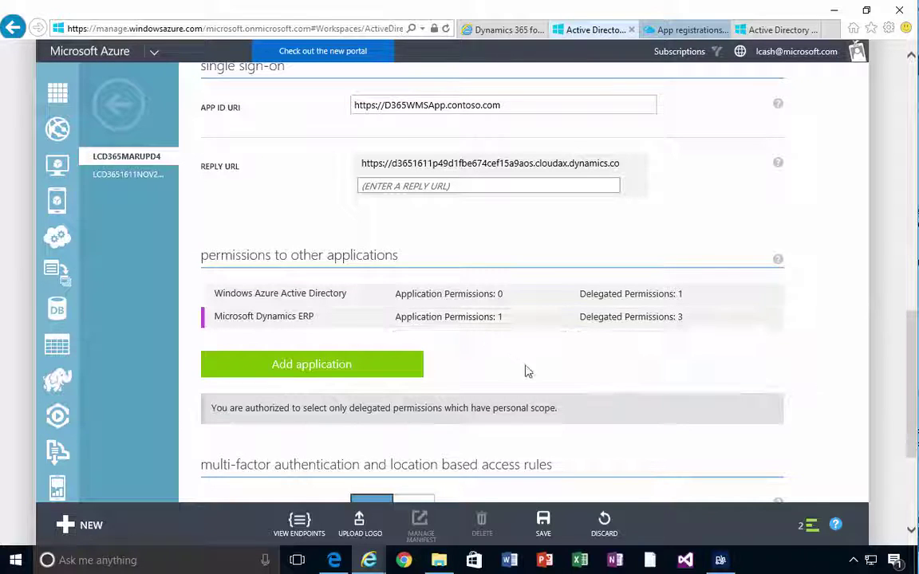
Save the app configuration with the new Dynamics ERP permissions
scroll(537, 376, up, 5)
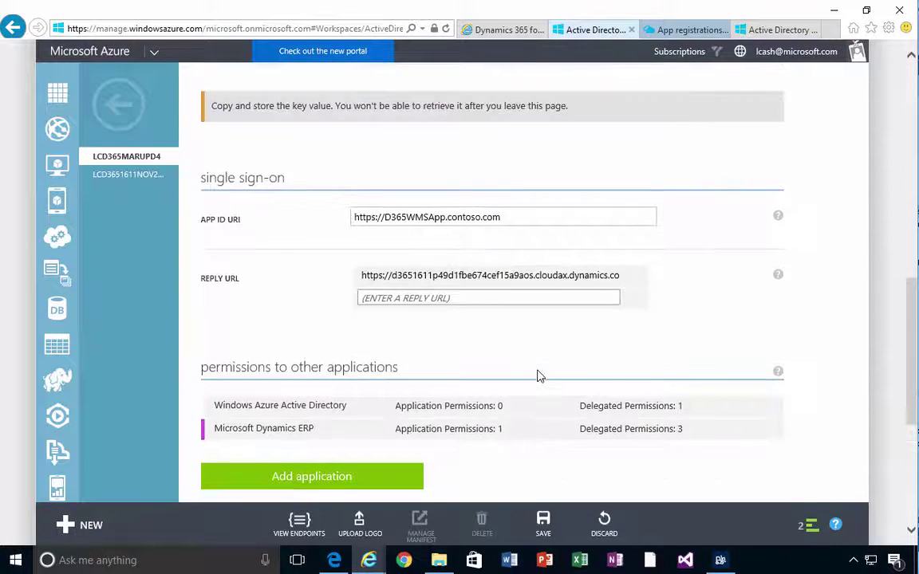
scroll(542, 377, up, 2)
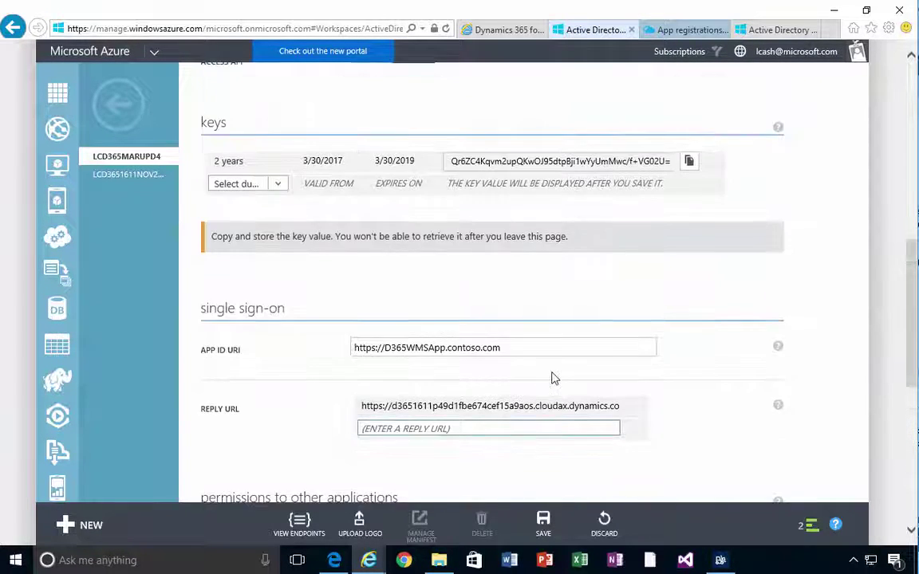
scroll(606, 192, up, 2)
scroll(673, 308, up, 5)
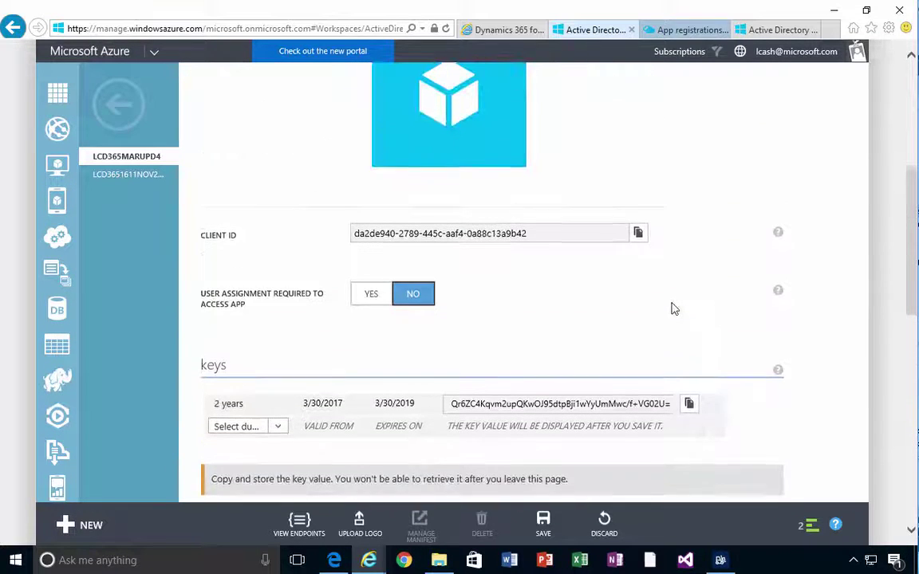
click(542, 528)
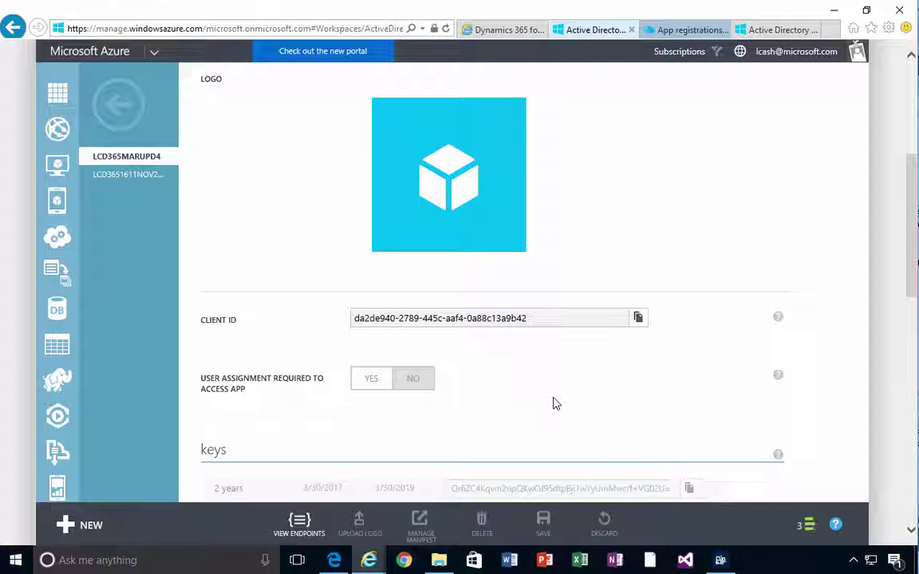
Create an Azure AD application record with the copied client ID, name WMSApp, user WMSApp
click(340, 565)
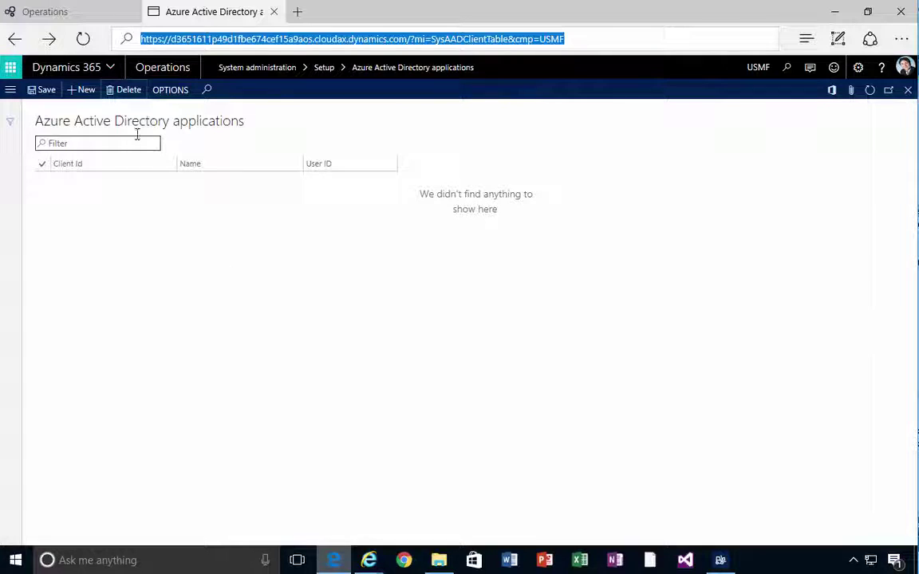
click(86, 93)
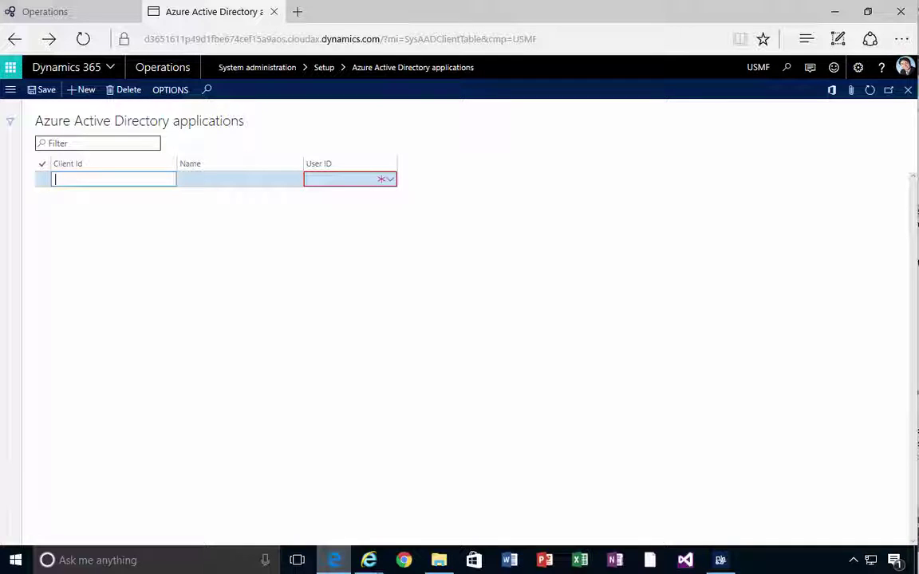
key(ctrl+v)
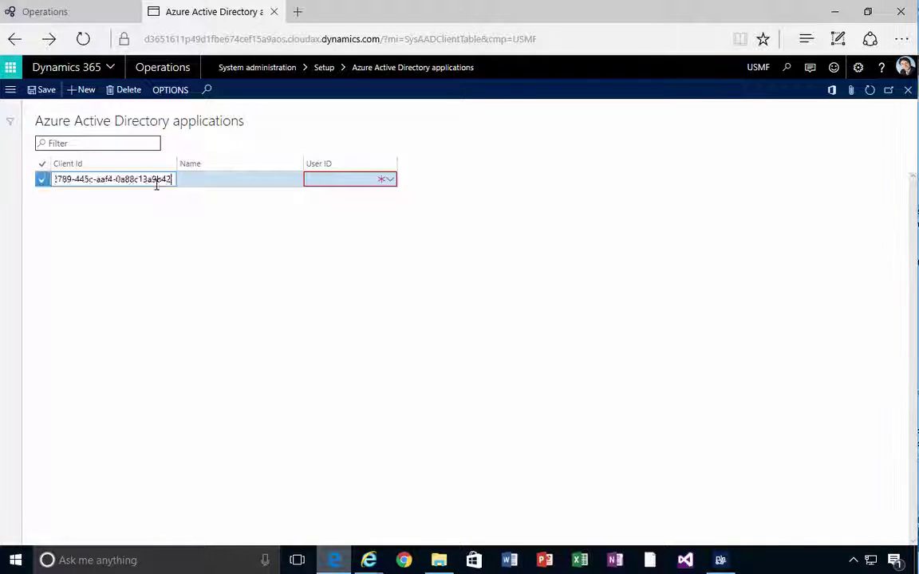
key(Tab)
text(WM)
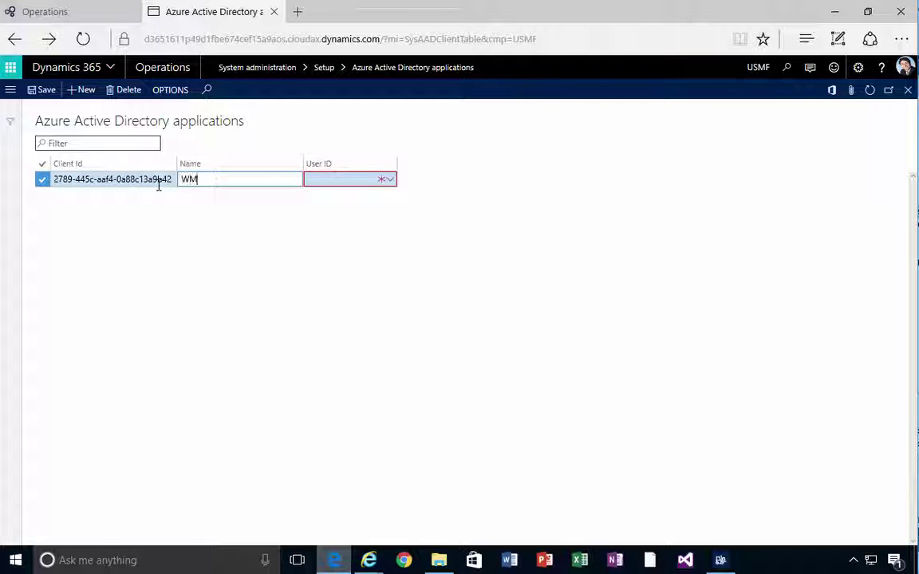
text(SApp)
key(Tab)
text(WMS)
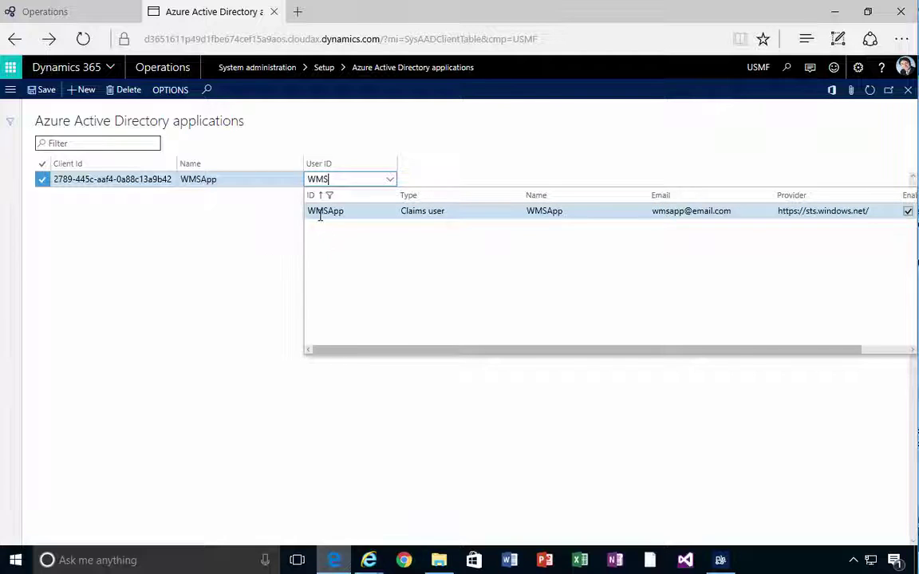
click(328, 210)
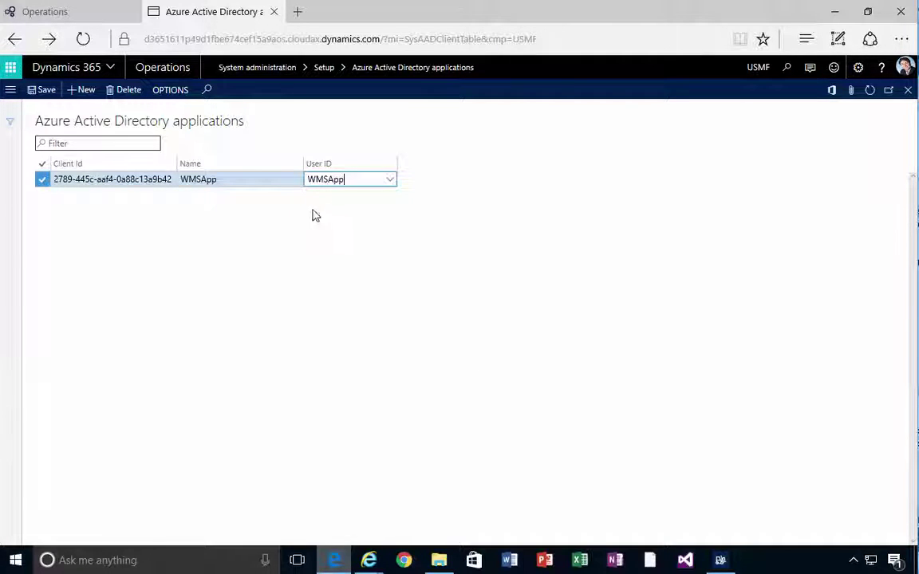
Save the WMSApp entry and close the page back to the dashboard
click(171, 180)
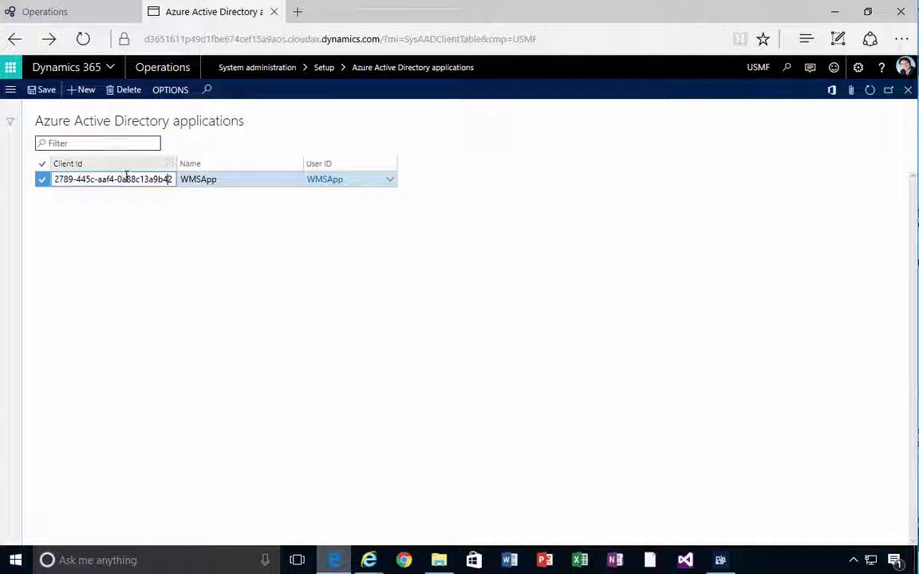
click(43, 91)
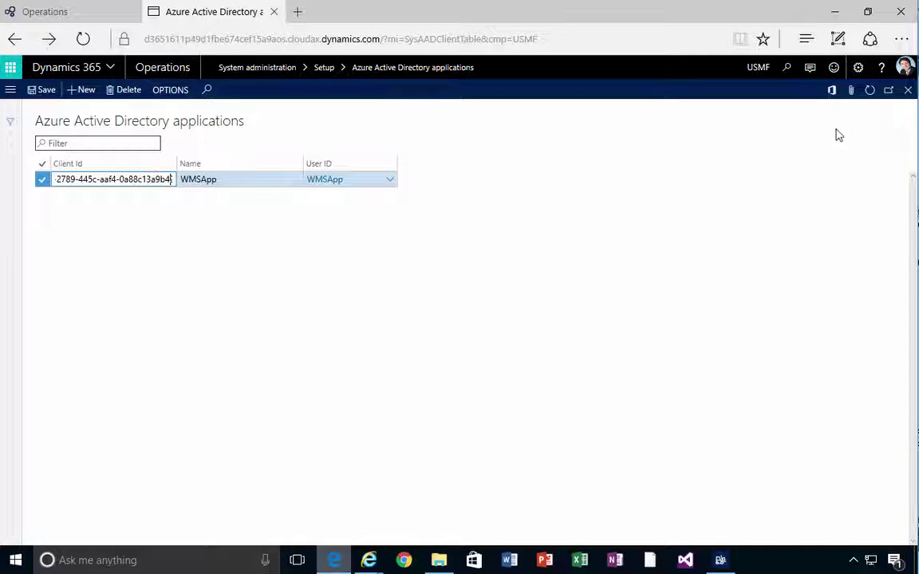
click(908, 93)
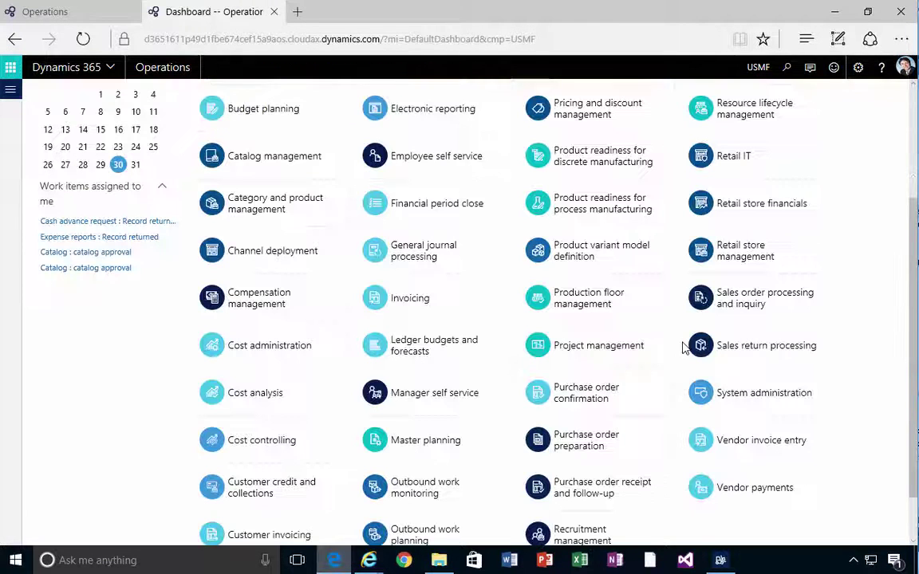
Replace the Warehousing connection's client ID with the new app's client ID
click(722, 561)
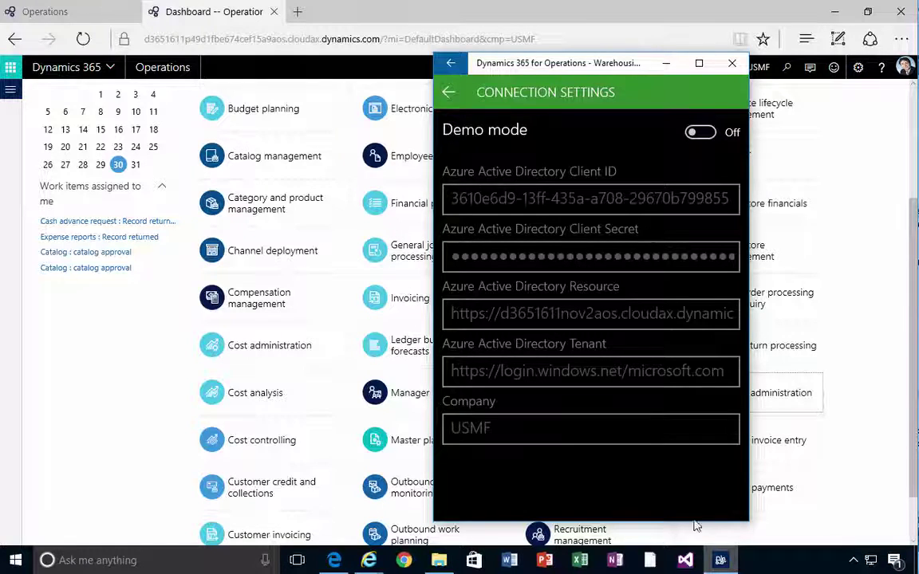
click(517, 205)
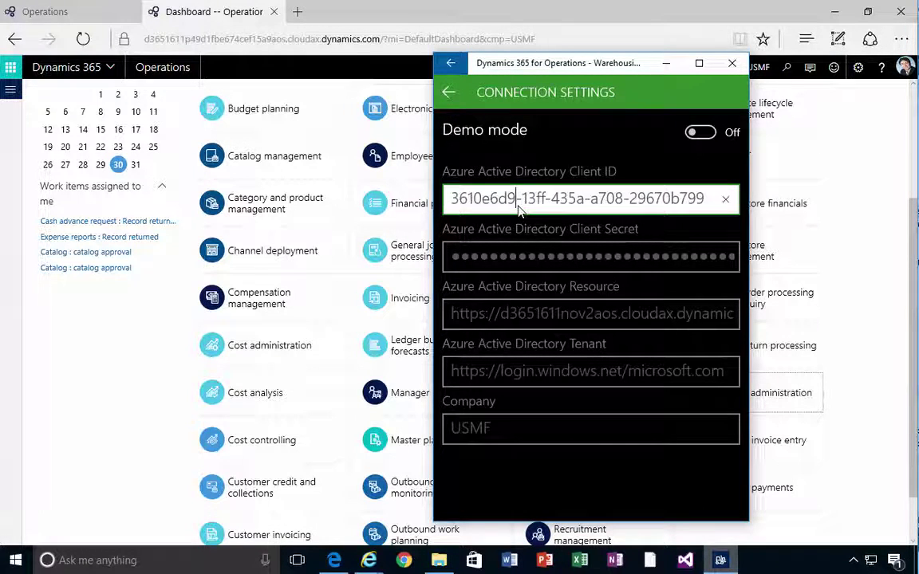
key(ctrl+a)
key(ctrl+v)
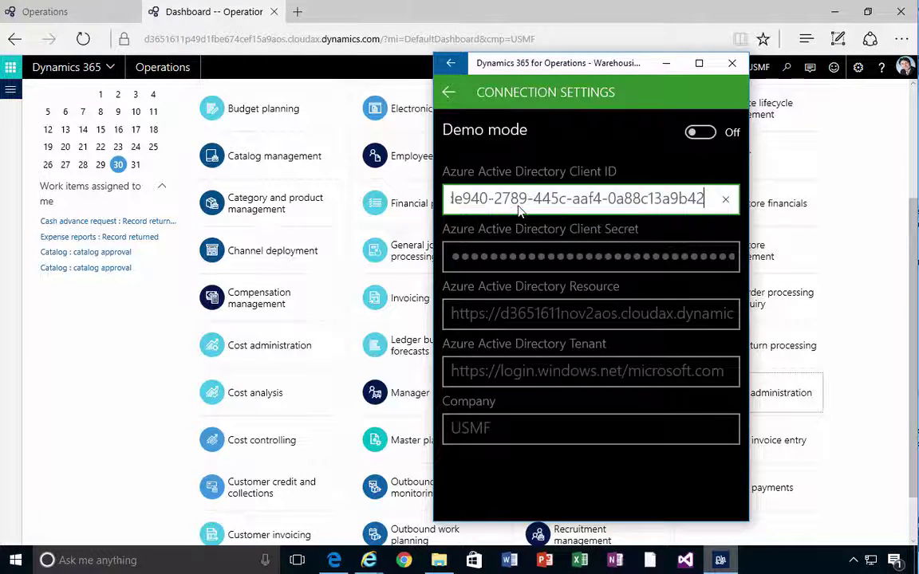
key(Tab)
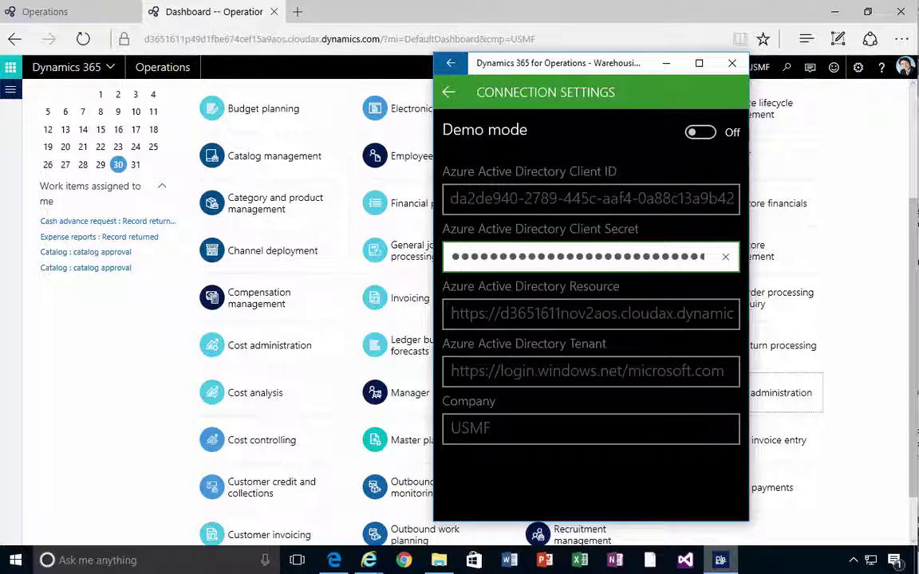
Clear the old client secret and paste in the new key value
click(578, 267)
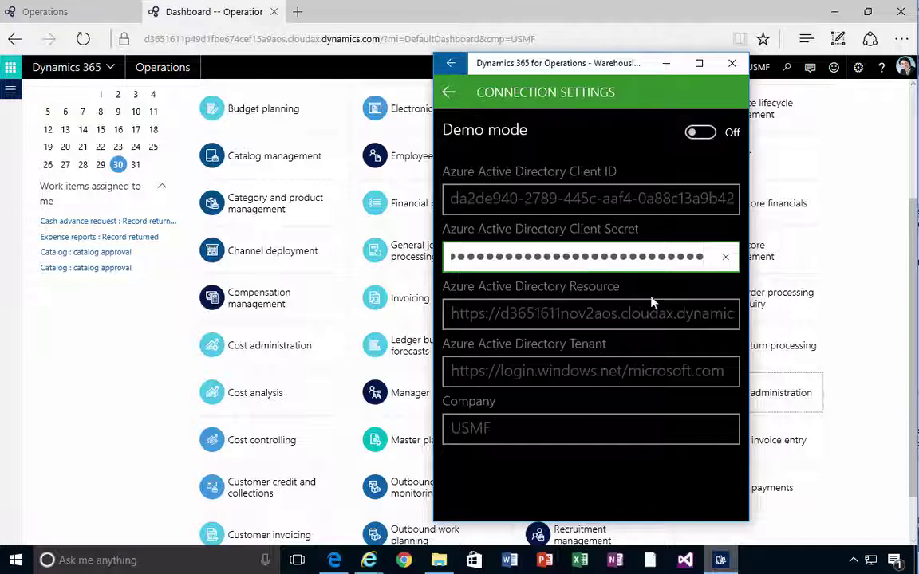
click(724, 256)
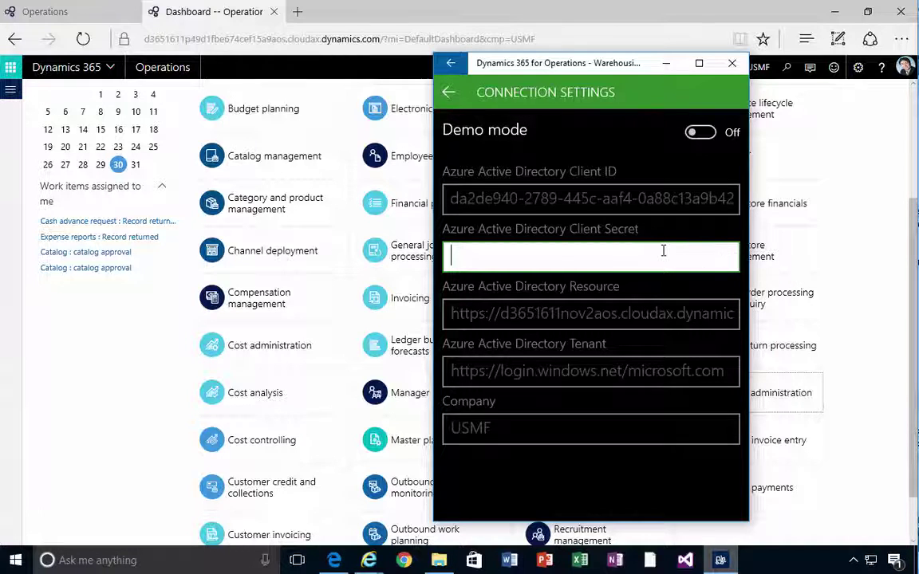
key(ctrl+v)
key(Tab)
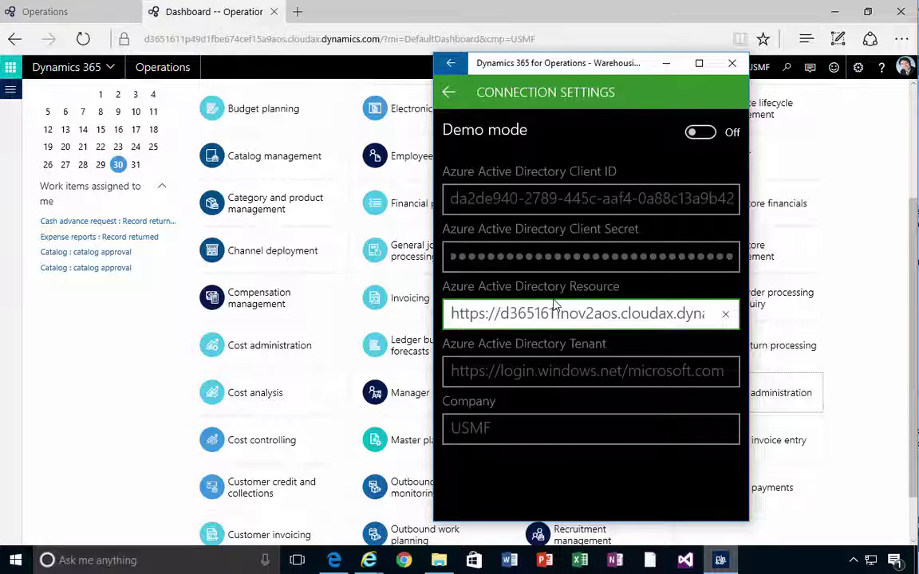
click(301, 39)
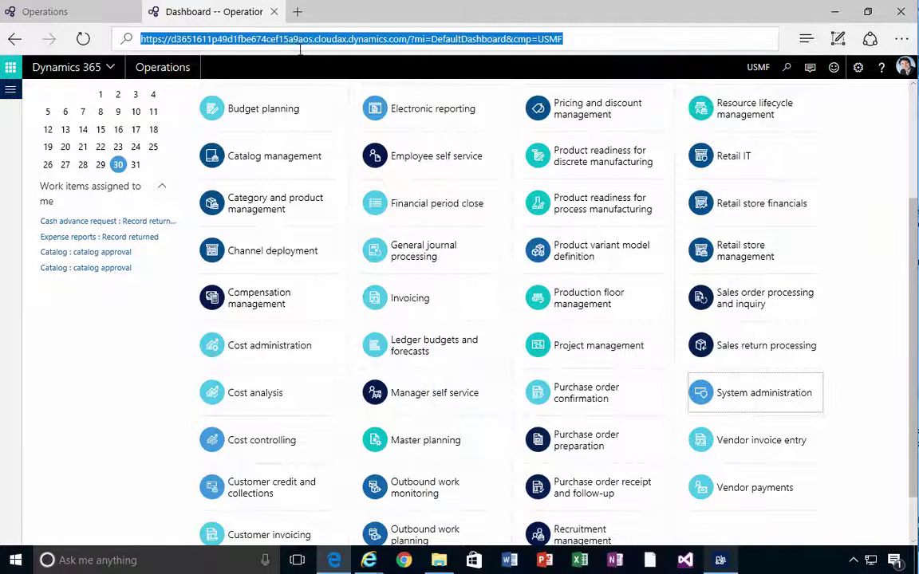
Replace the Azure AD Resource field with the environment's dynamics.com base address copied from Edge
drag(407, 38, 130, 44)
key(ctrl+c)
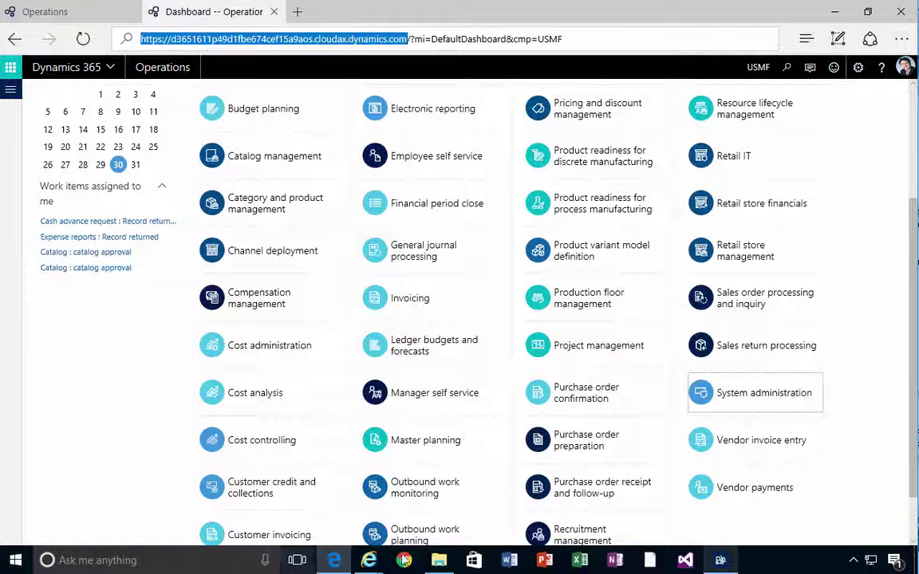
click(720, 560)
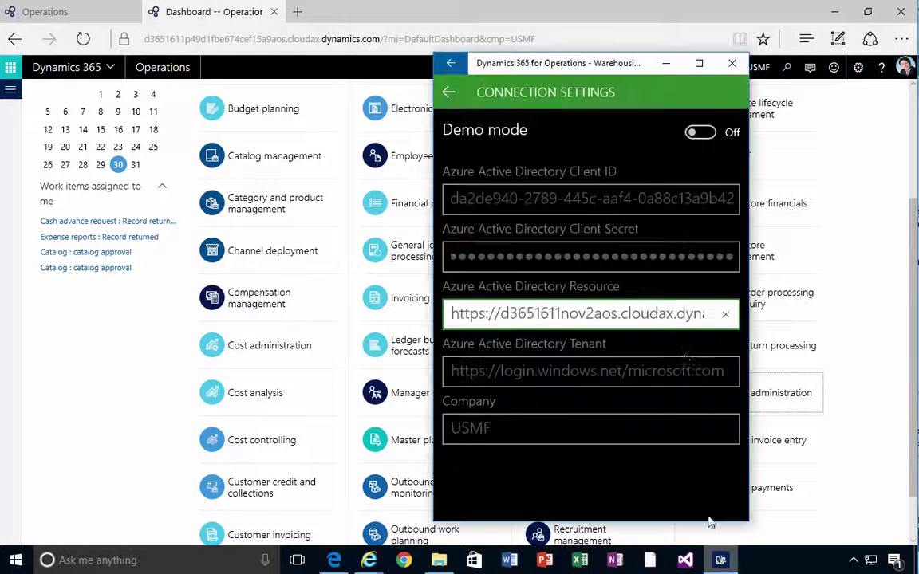
click(724, 314)
key(ctrl+v)
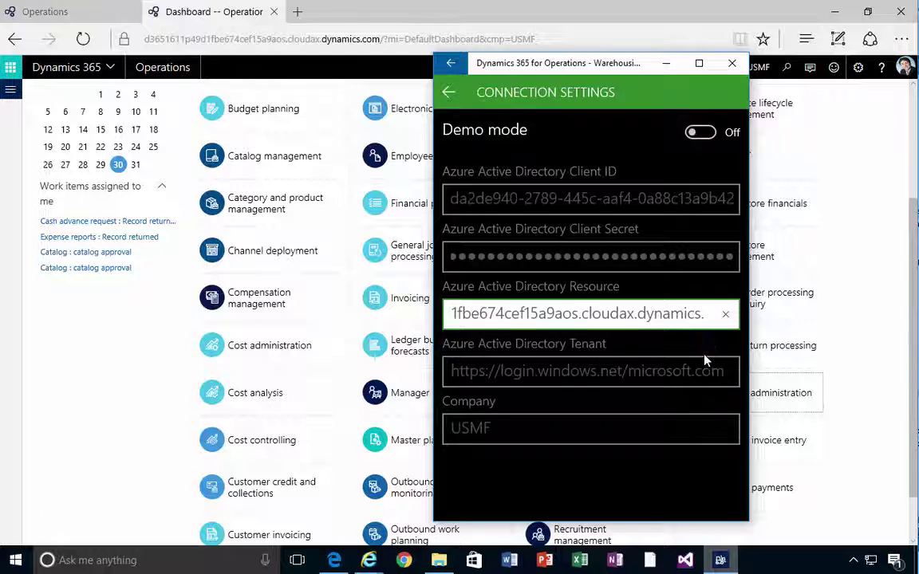
click(705, 361)
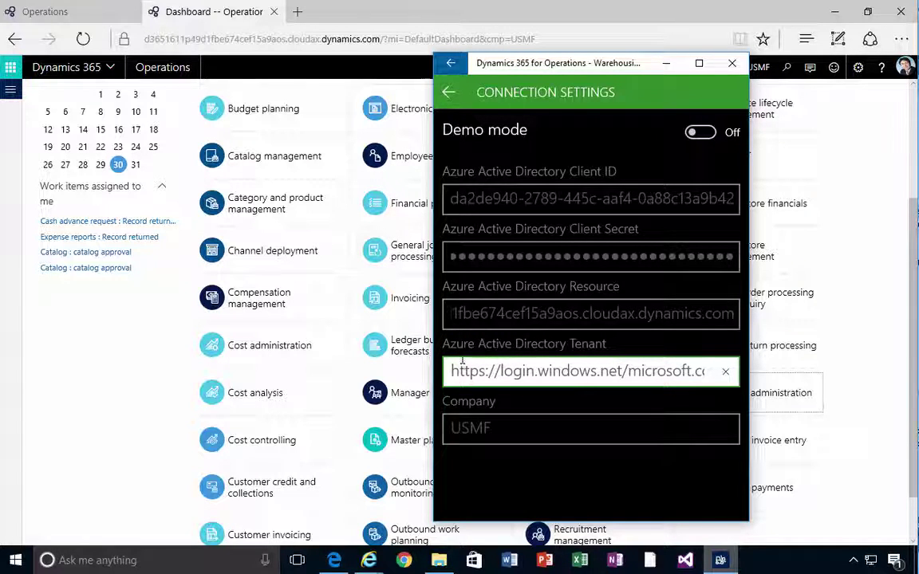
click(523, 372)
drag(624, 374, 676, 390)
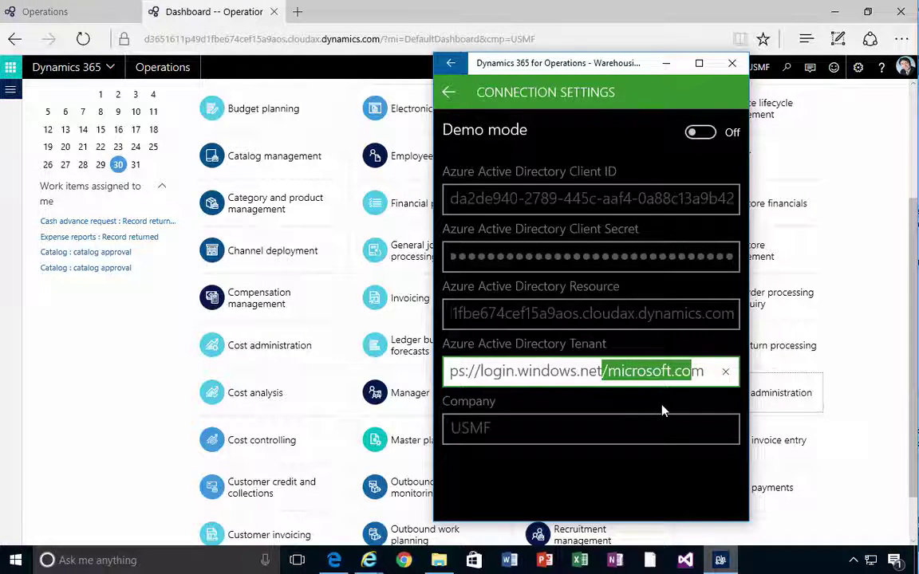
click(558, 435)
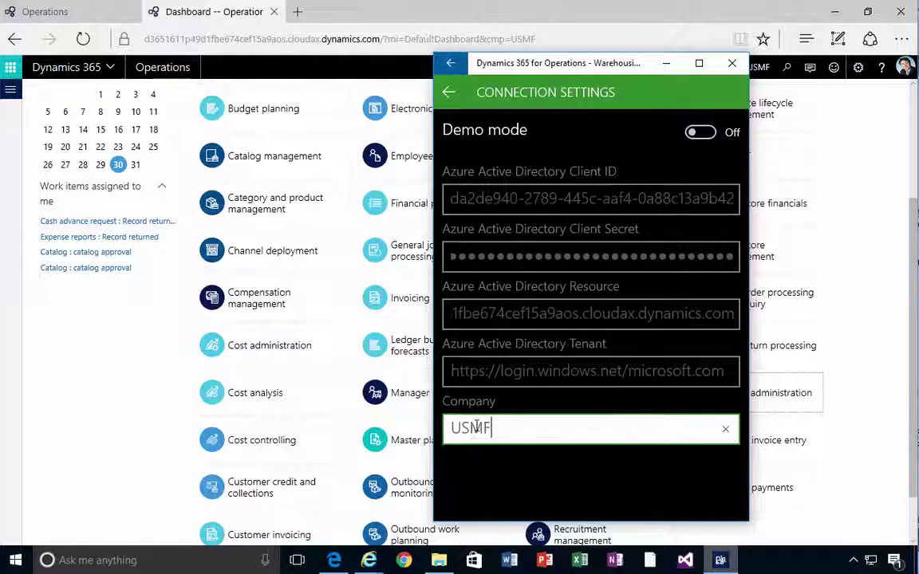
Keep the connection settings, go to the User ID login box, then return to the browser dashboard
click(448, 95)
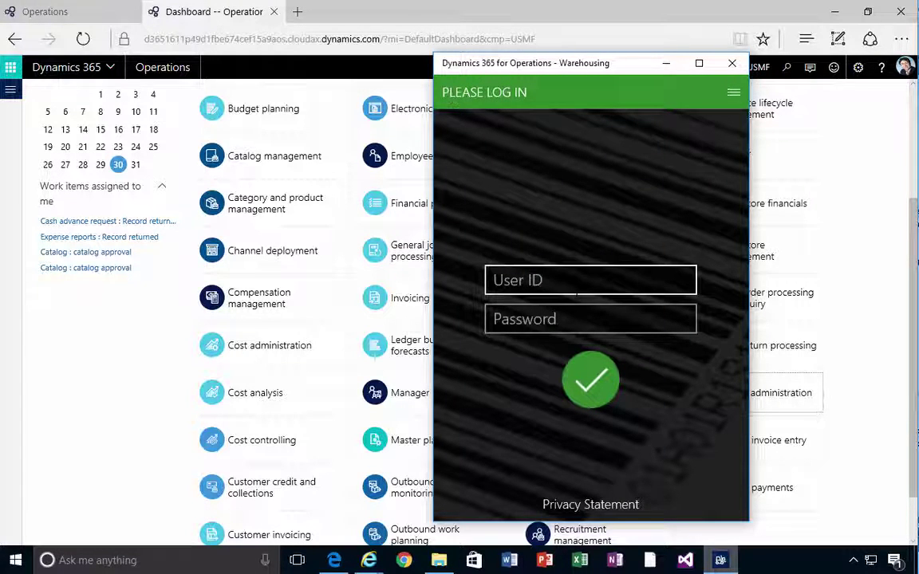
click(543, 287)
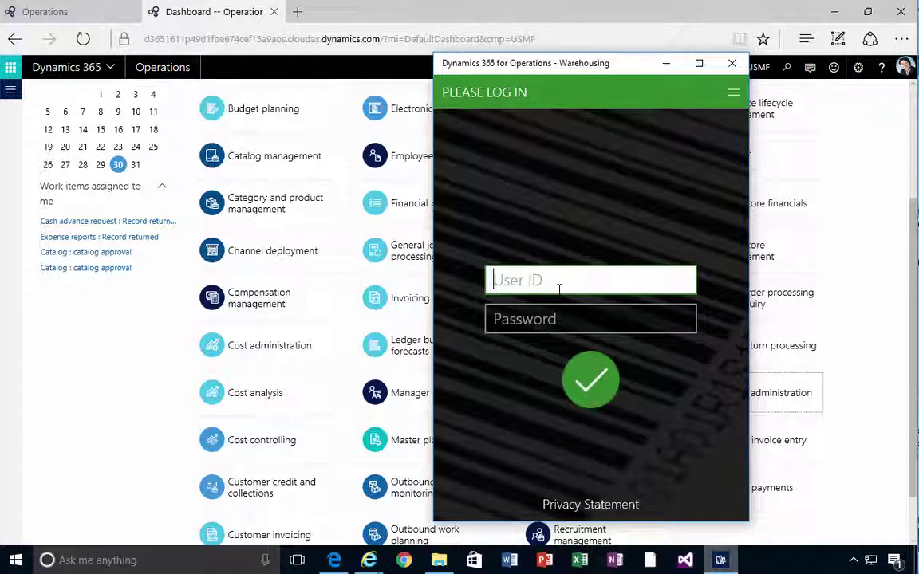
click(4, 99)
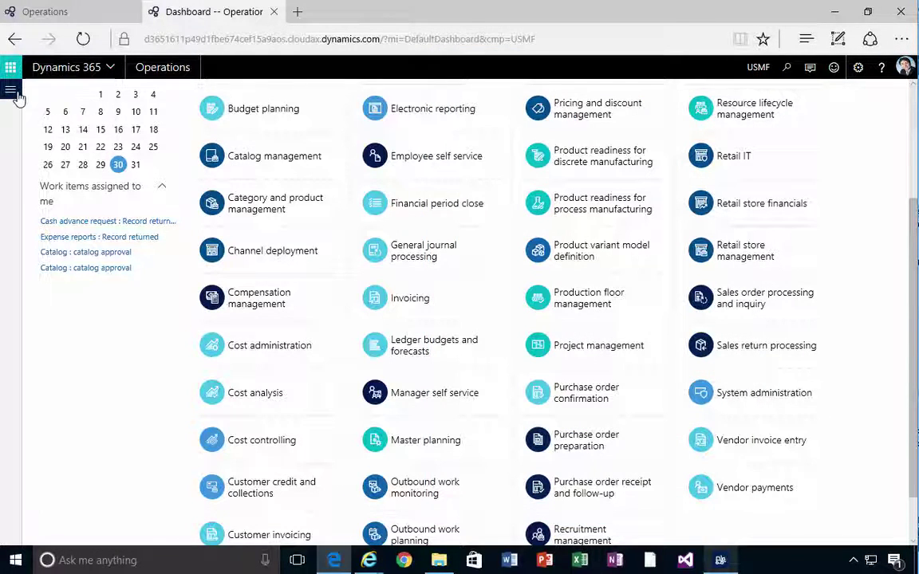
click(15, 92)
Open Warehouse management > Setup > Worker and select the first work user
scroll(127, 504, down, 5)
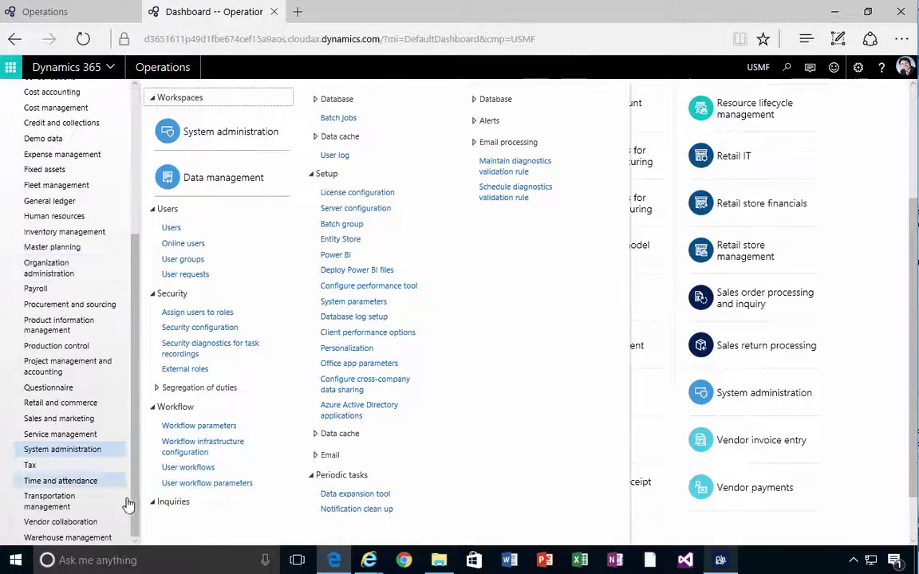
click(68, 538)
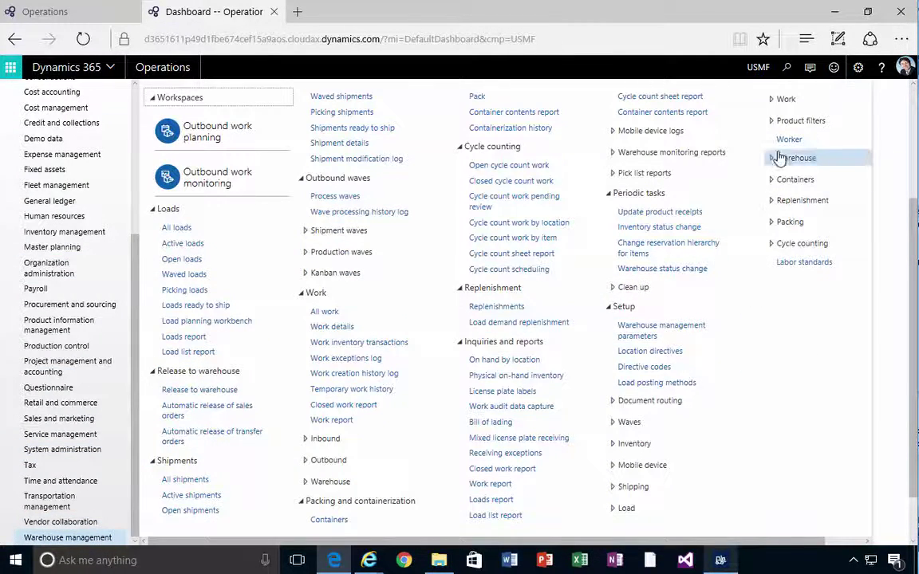
click(789, 140)
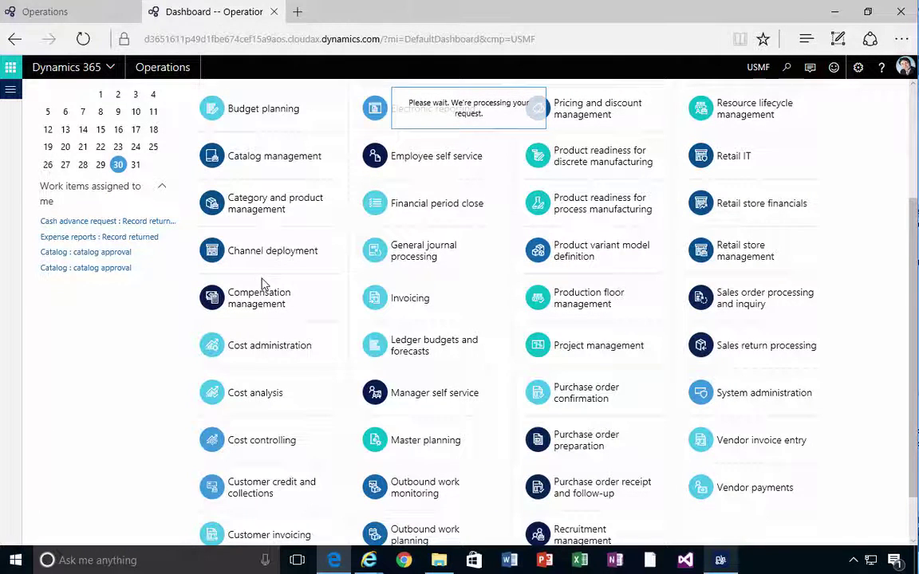
click(292, 311)
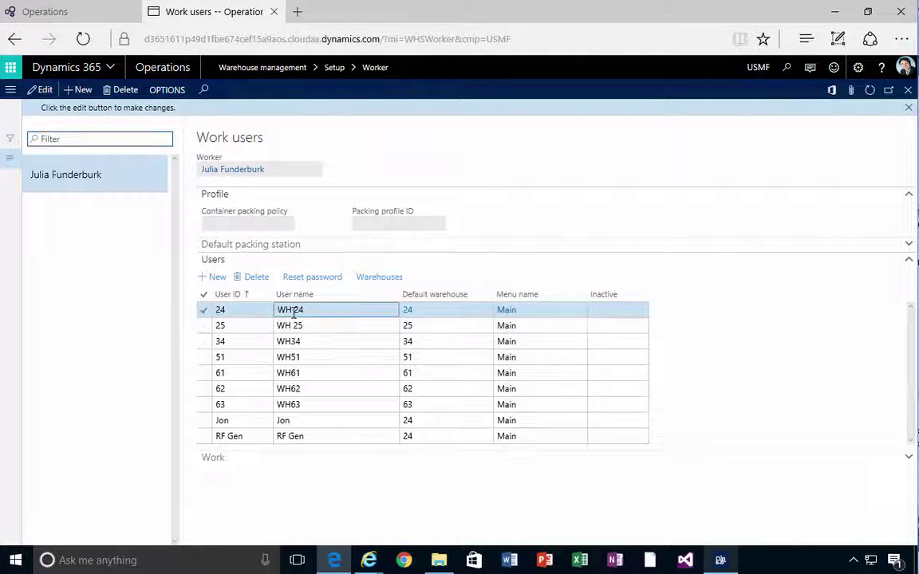
Reset that user's password, entering and confirming the new password, then bring up Warehousing login
click(297, 285)
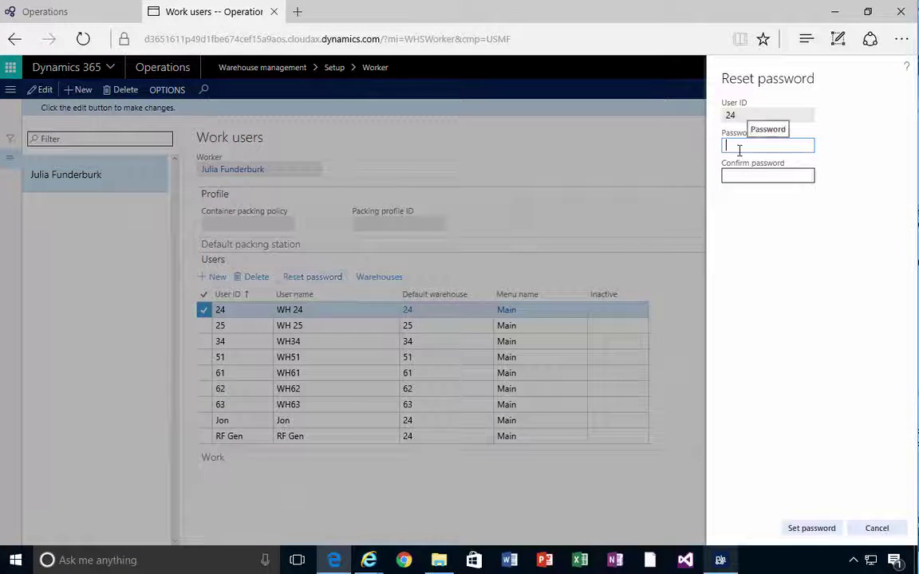
key(ctrl+v)
key(Tab)
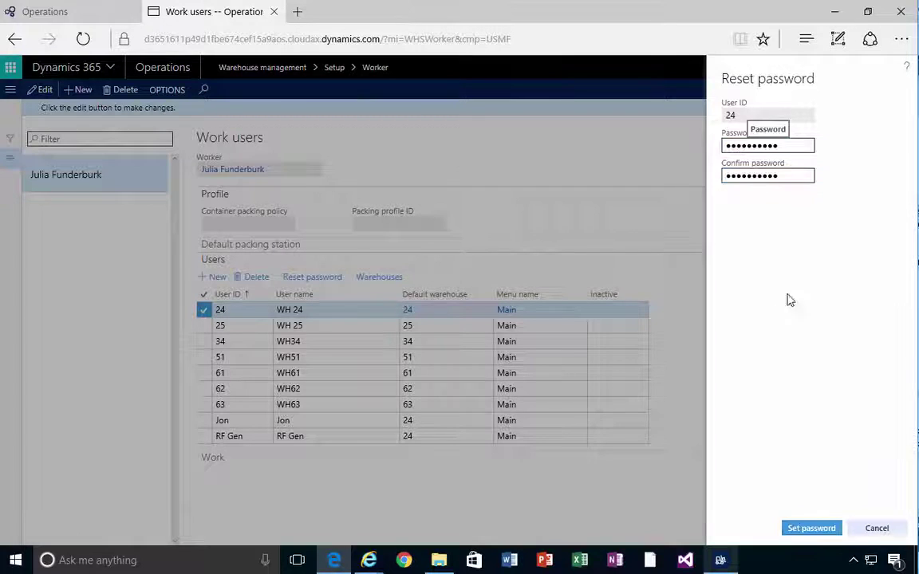
click(810, 528)
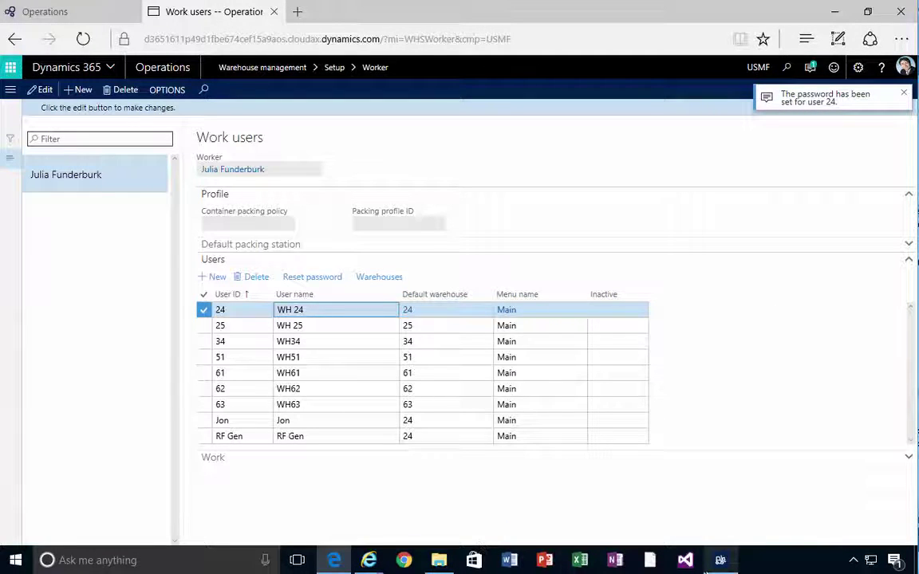
click(719, 560)
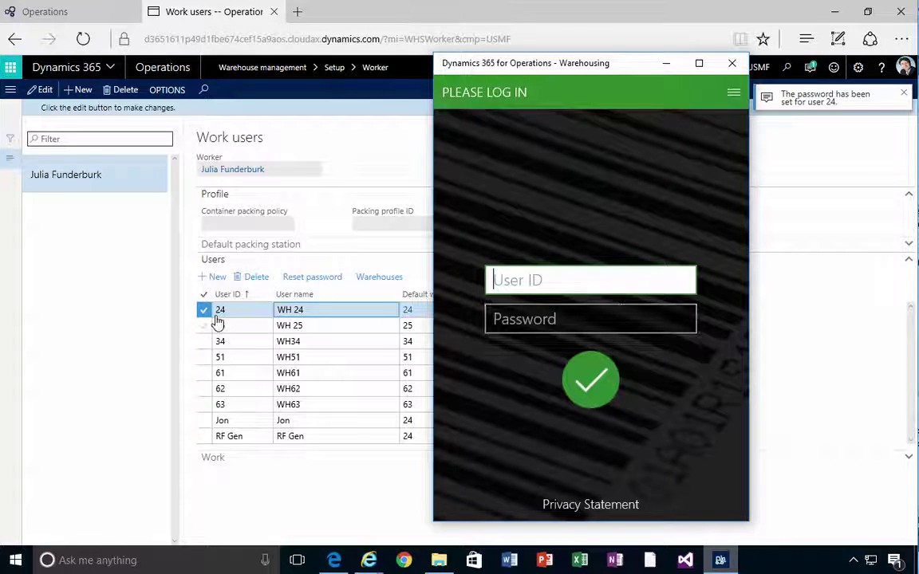
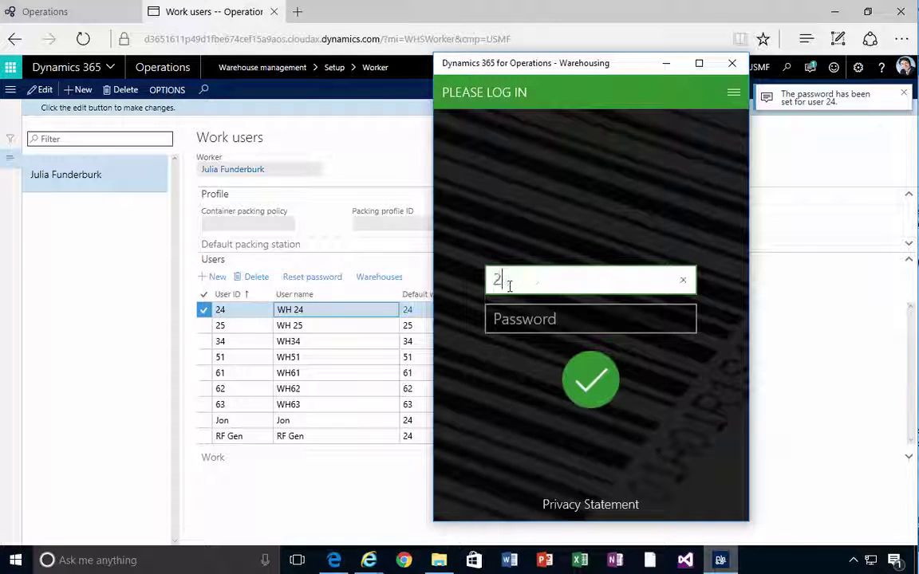
Sign in to the Warehousing app with the work user's ID and password
key(Tab)
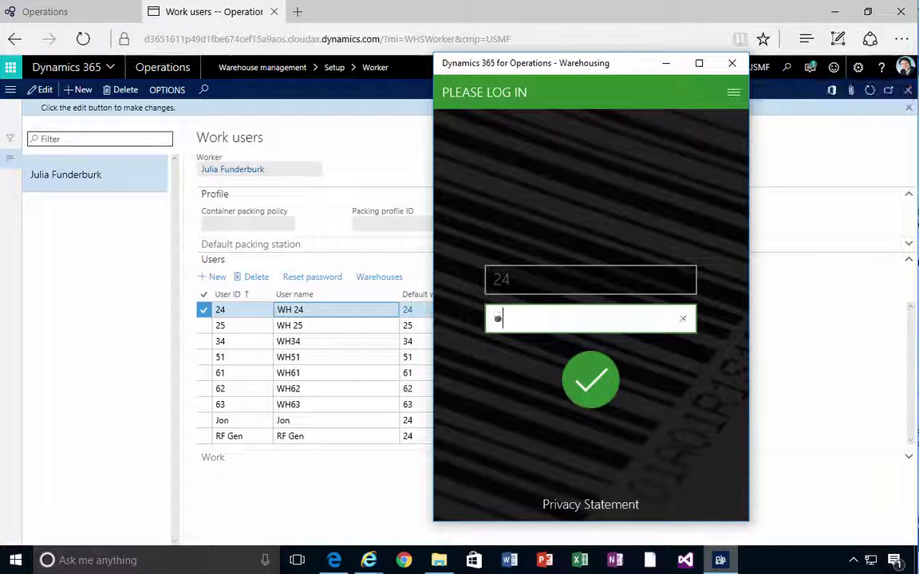
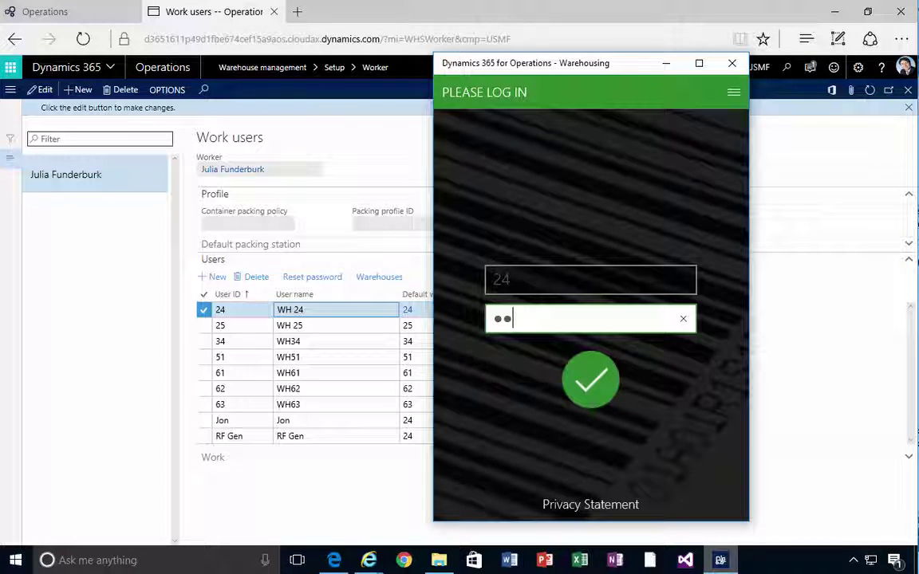
click(590, 367)
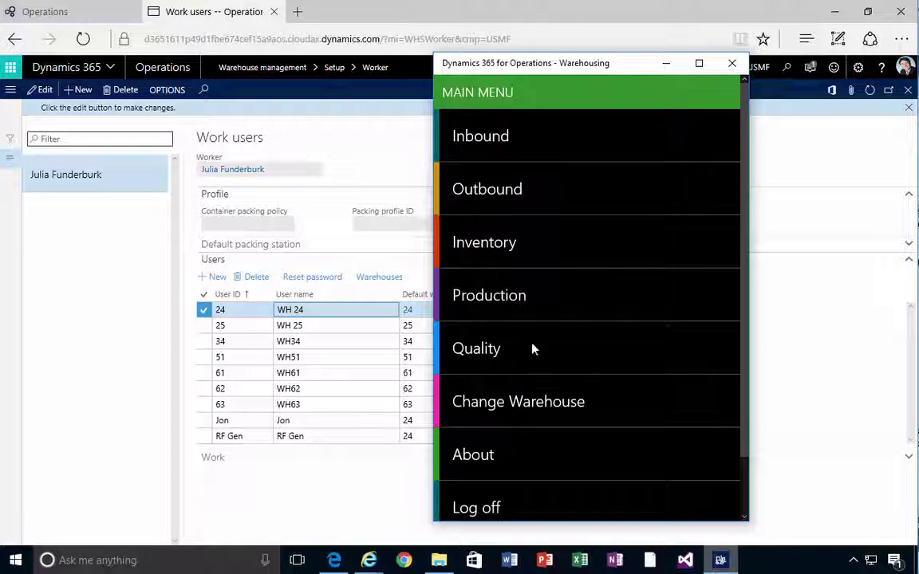
drag(604, 65, 730, 67)
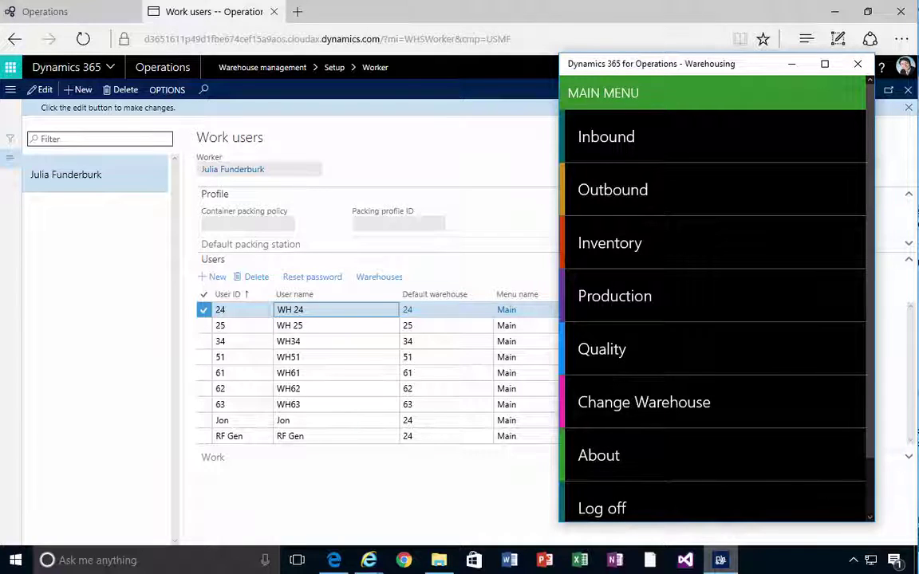
Browse the Inbound menu, then the Outbound menu, returning to the main menu each time
click(606, 144)
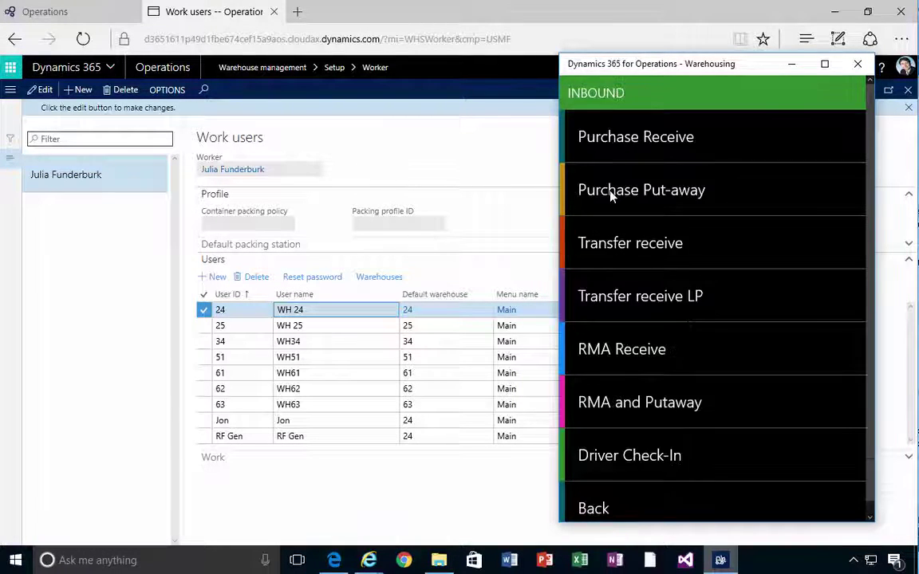
click(605, 512)
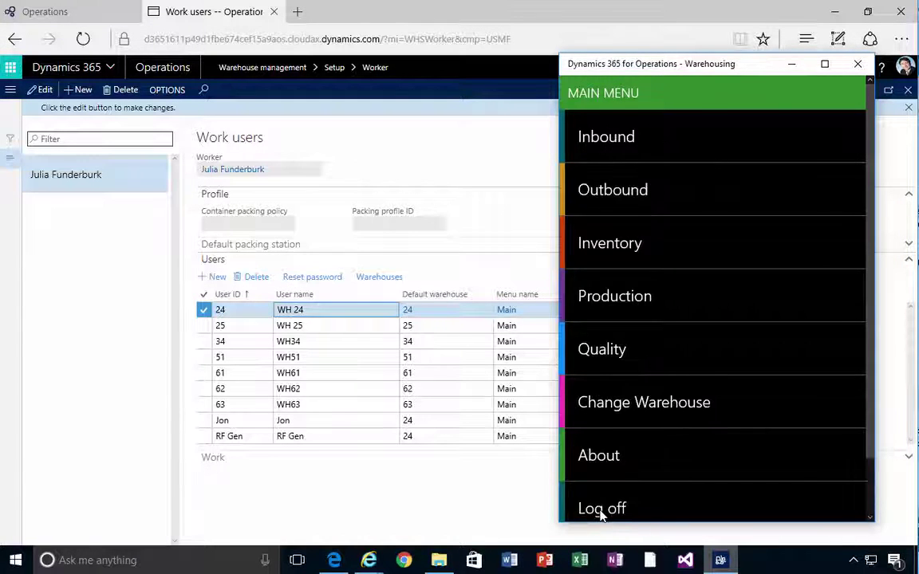
click(637, 206)
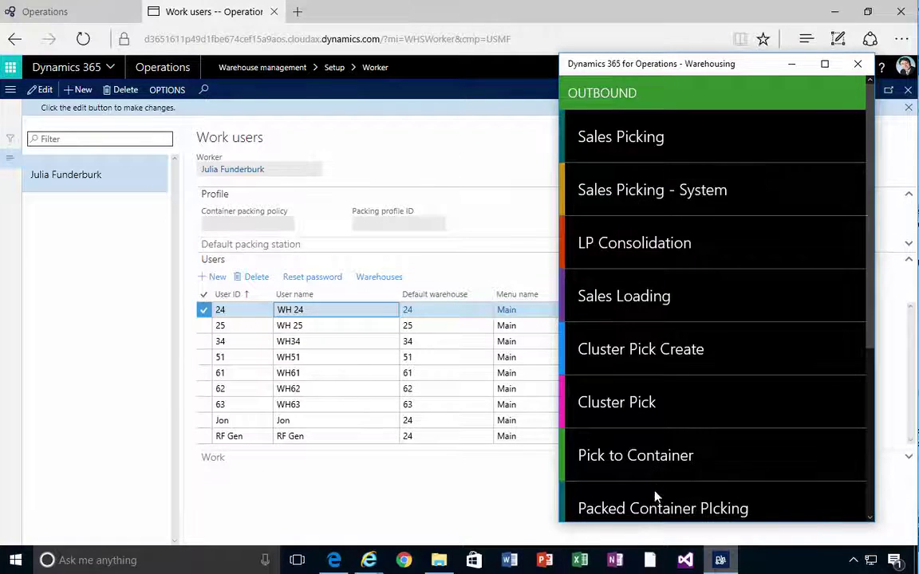
scroll(657, 494, down, 5)
click(603, 495)
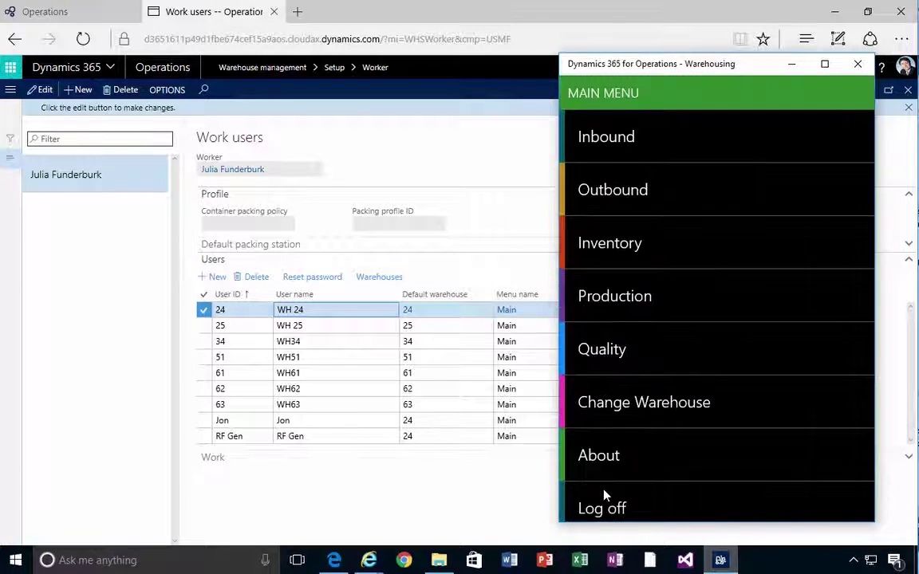
scroll(635, 458, down, 2)
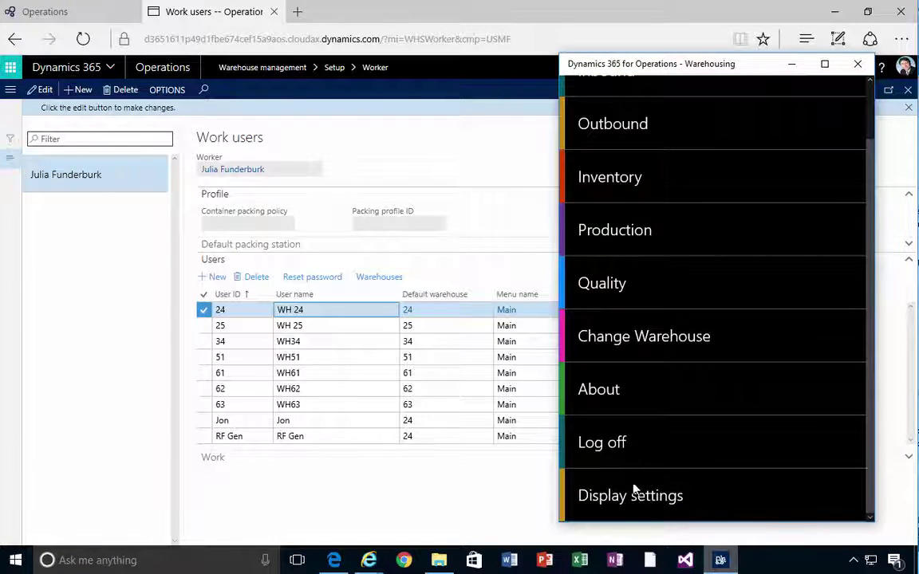
scroll(625, 451, up, 2)
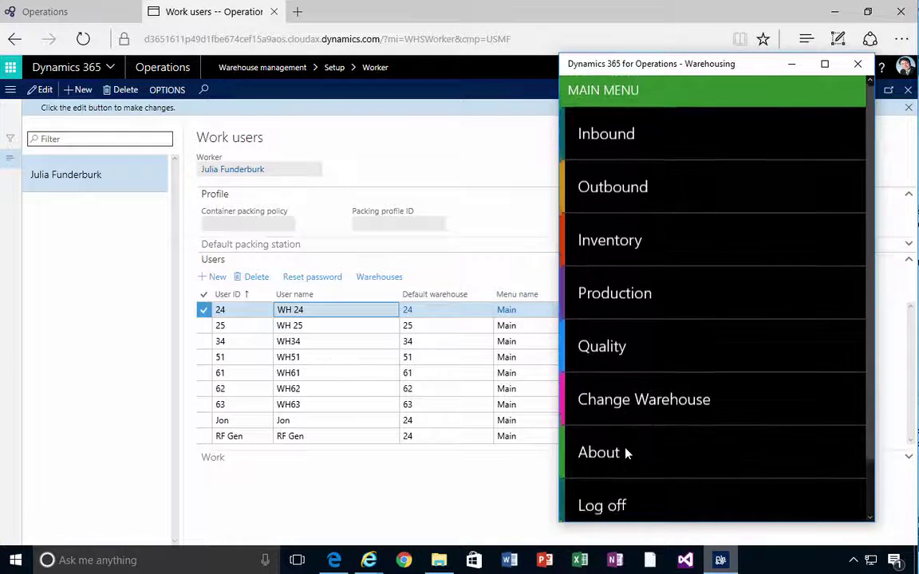
Reopen Outbound to find Driver Check-Out still listed, then return to the Work users page
click(617, 190)
scroll(646, 403, down, 2)
scroll(646, 407, down, 3)
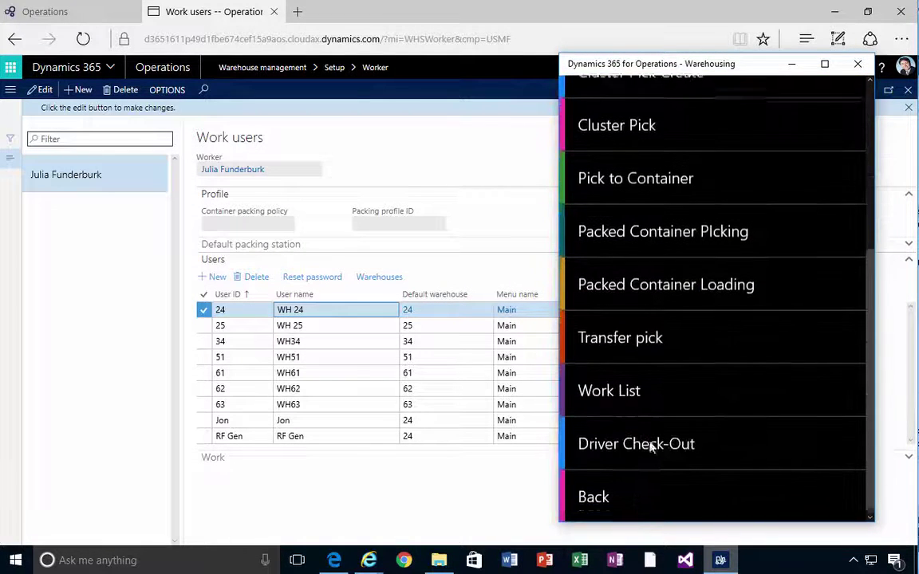
click(627, 494)
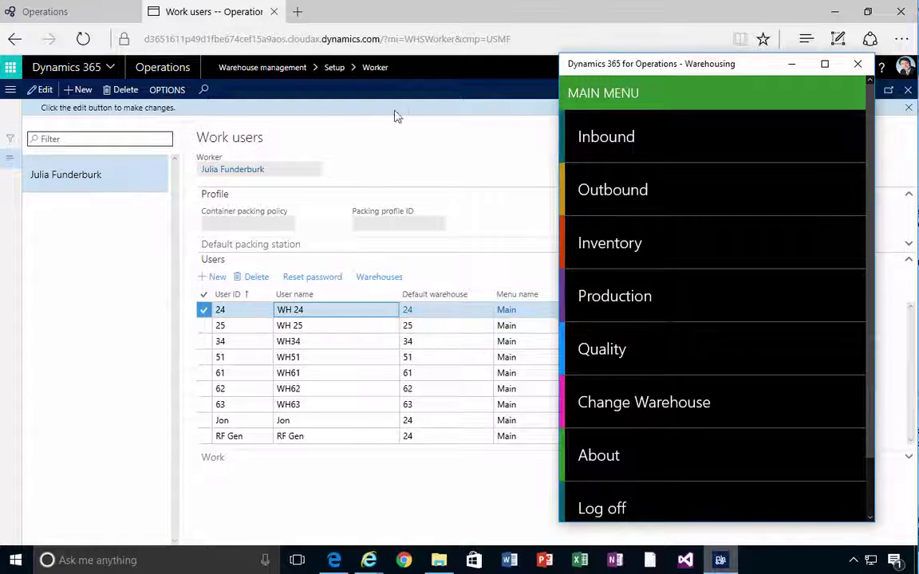
click(425, 137)
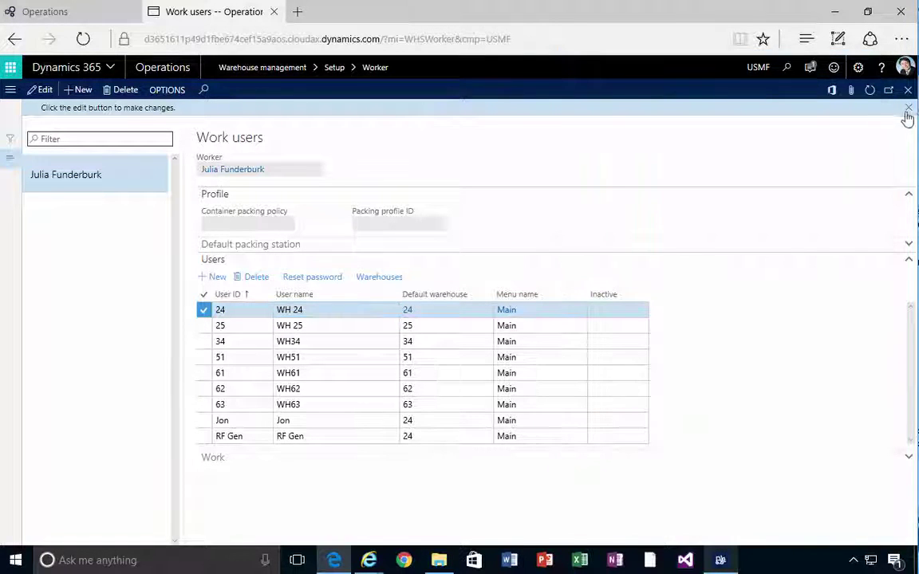
Close Work users and open Warehouse management > Setup > Mobile device > Mobile device menu
click(907, 108)
click(907, 89)
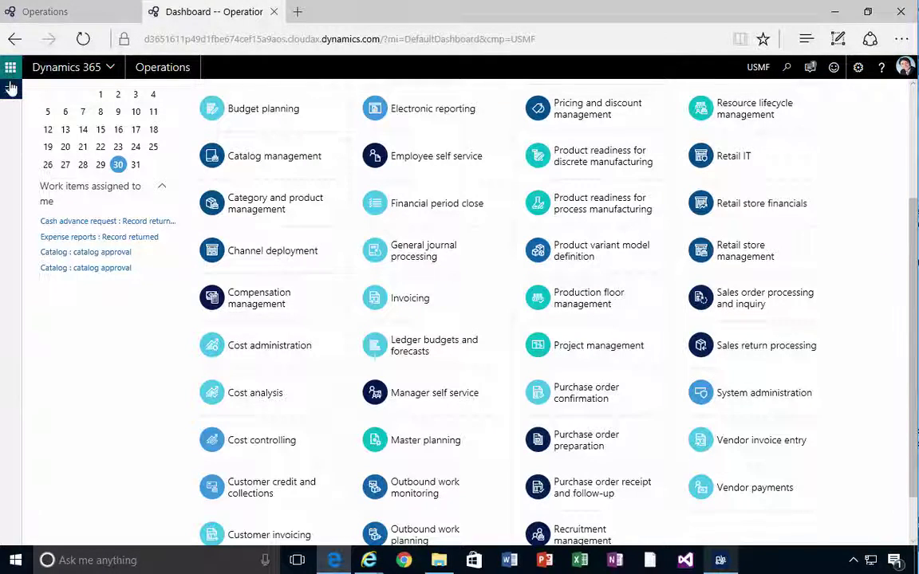
click(10, 67)
scroll(80, 446, down, 5)
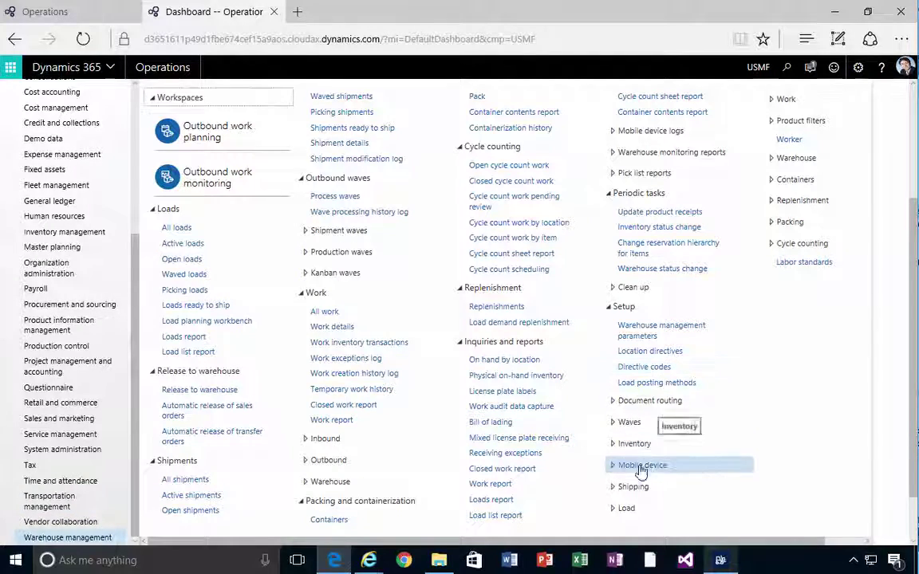
click(615, 468)
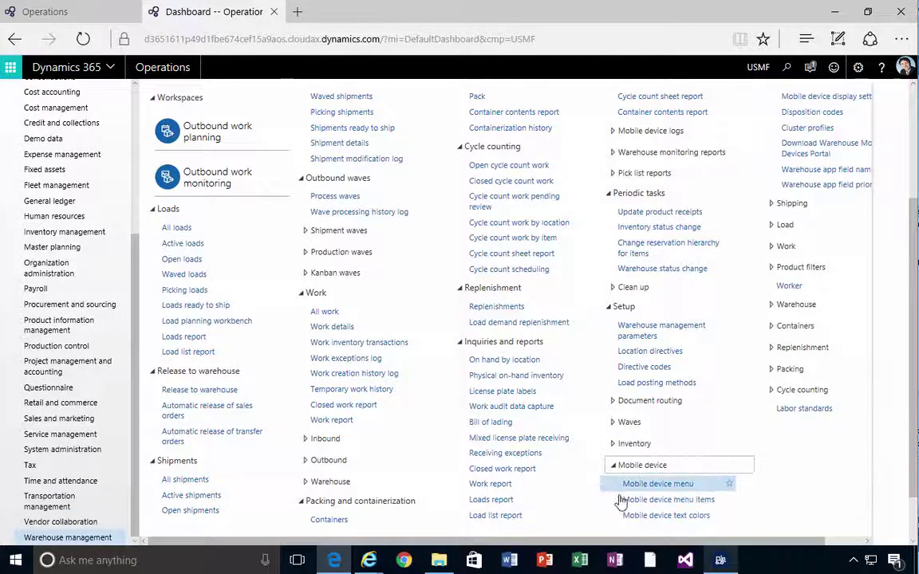
click(655, 484)
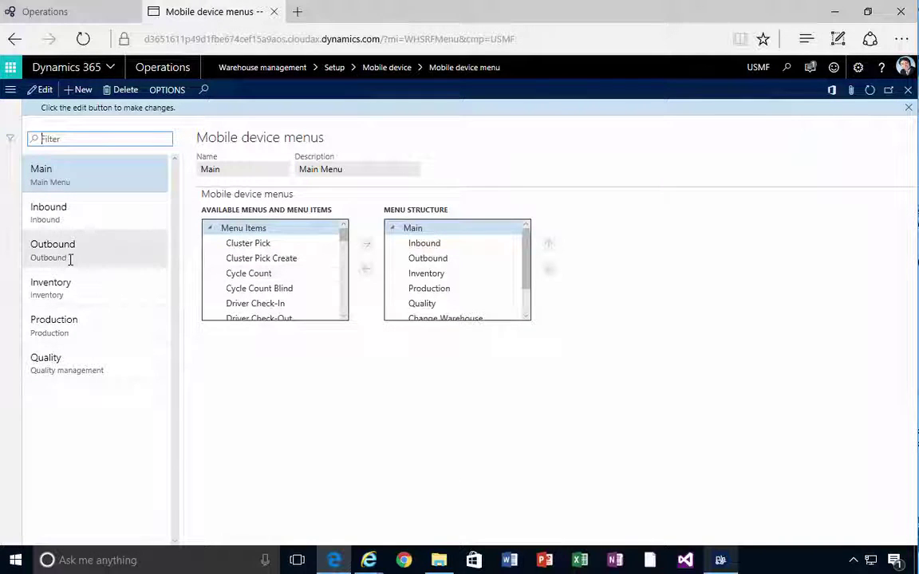
Remove Driver Check-Out from the Outbound menu in edit mode, then close the page
click(70, 259)
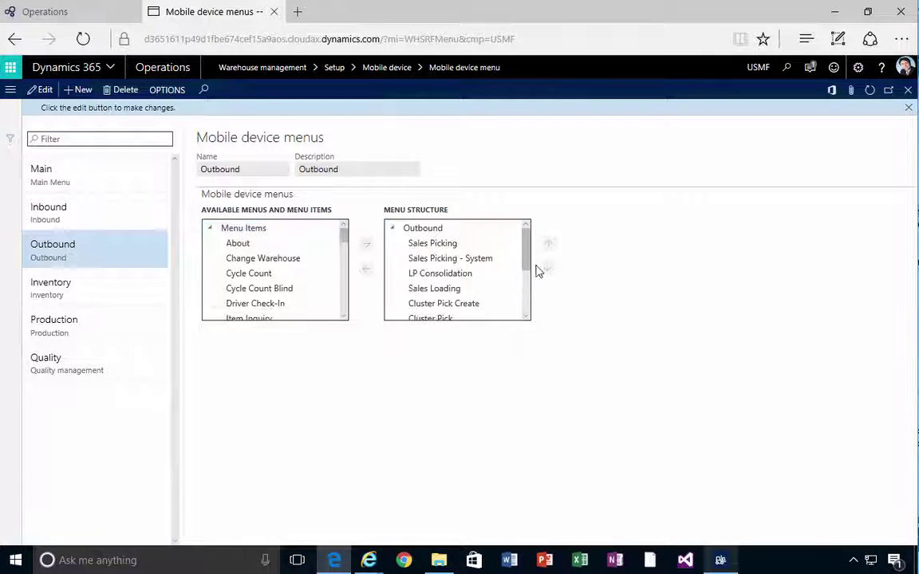
drag(528, 246, 536, 318)
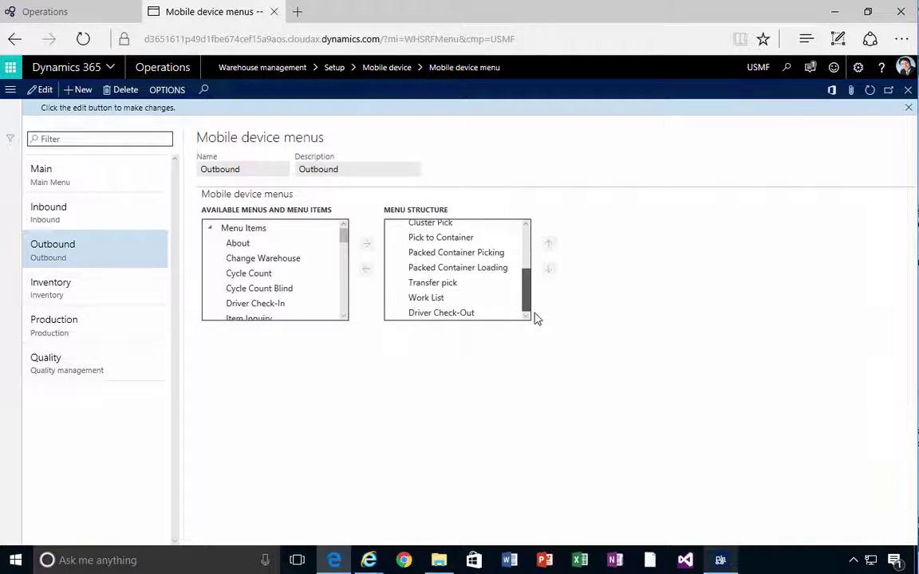
click(454, 314)
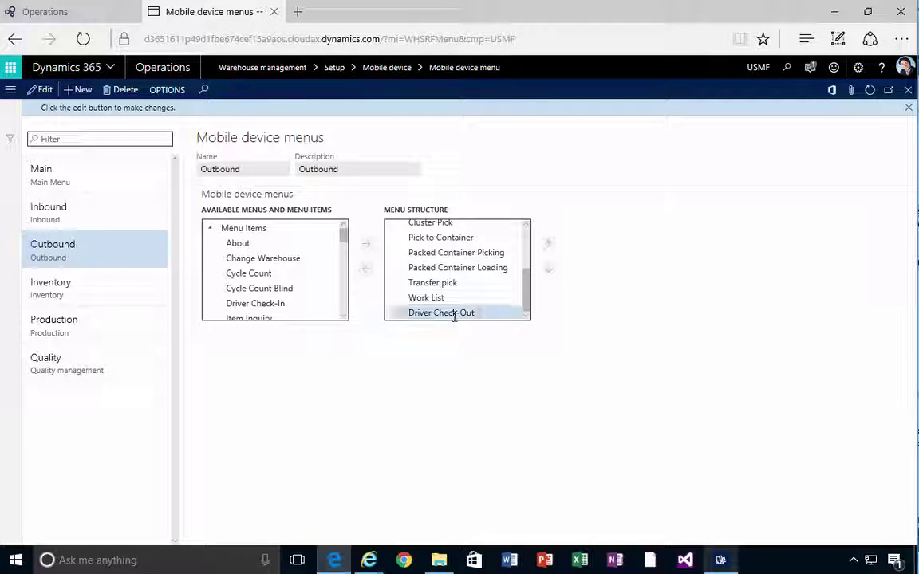
click(455, 314)
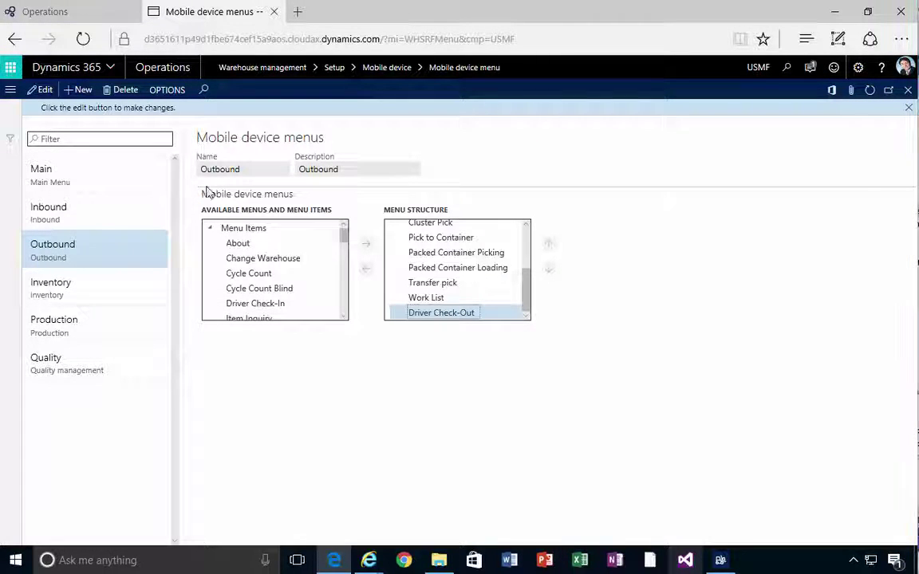
click(42, 89)
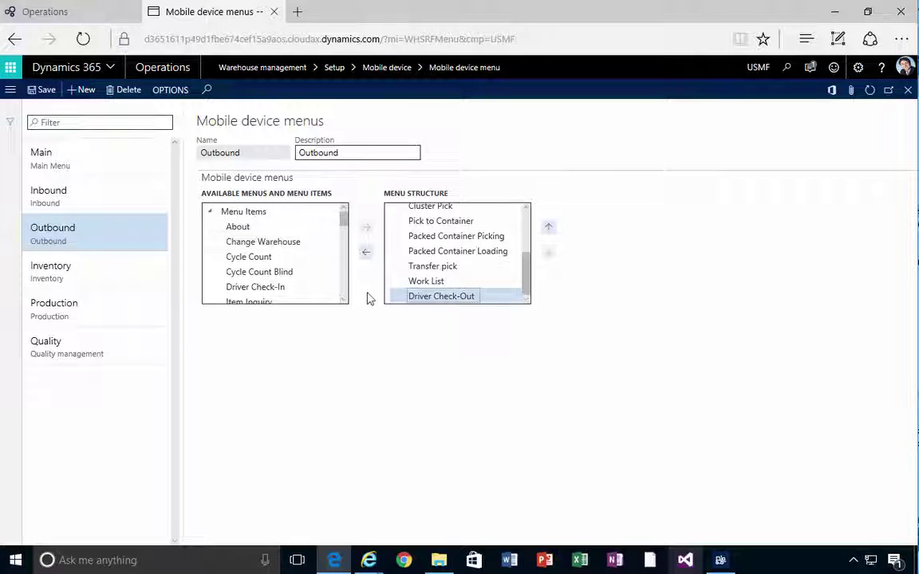
click(366, 254)
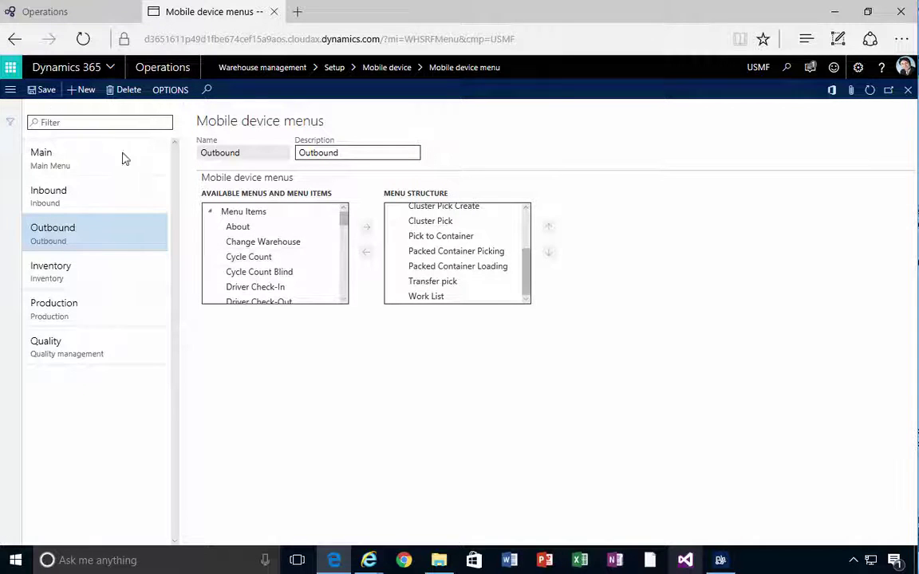
click(908, 91)
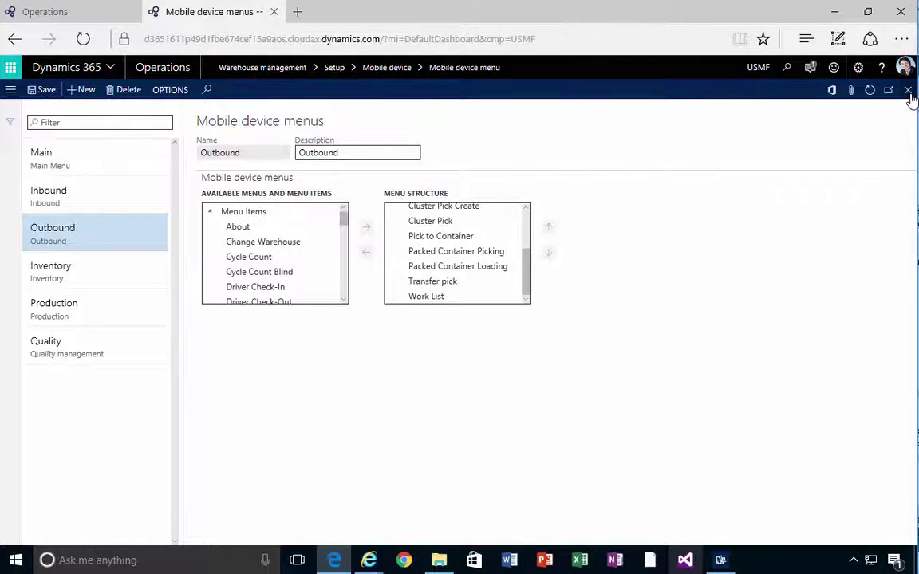
Open the Warehousing Outbound menu and confirm only Cluster Pick Create, Pick to Container, Transfer pick, Work List remain
click(720, 559)
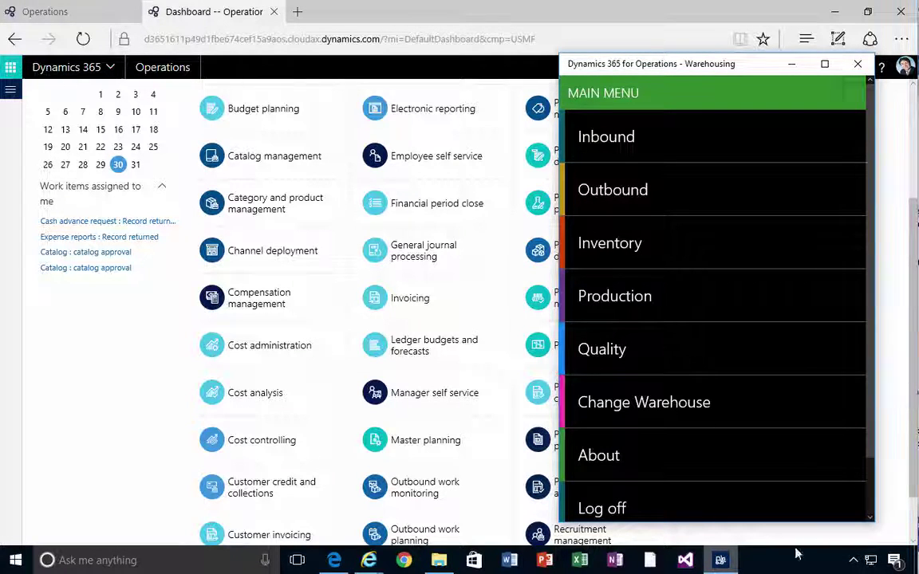
click(621, 203)
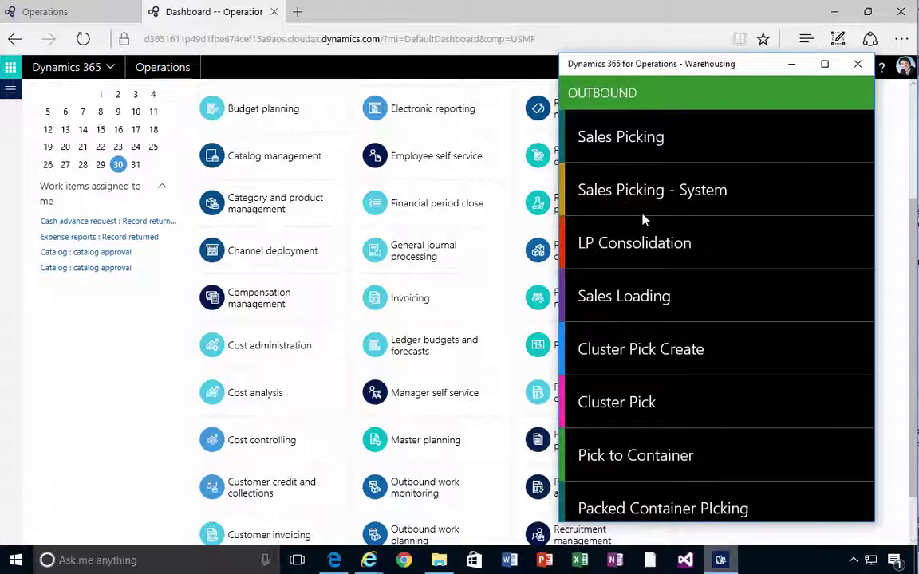
scroll(670, 256, down, 3)
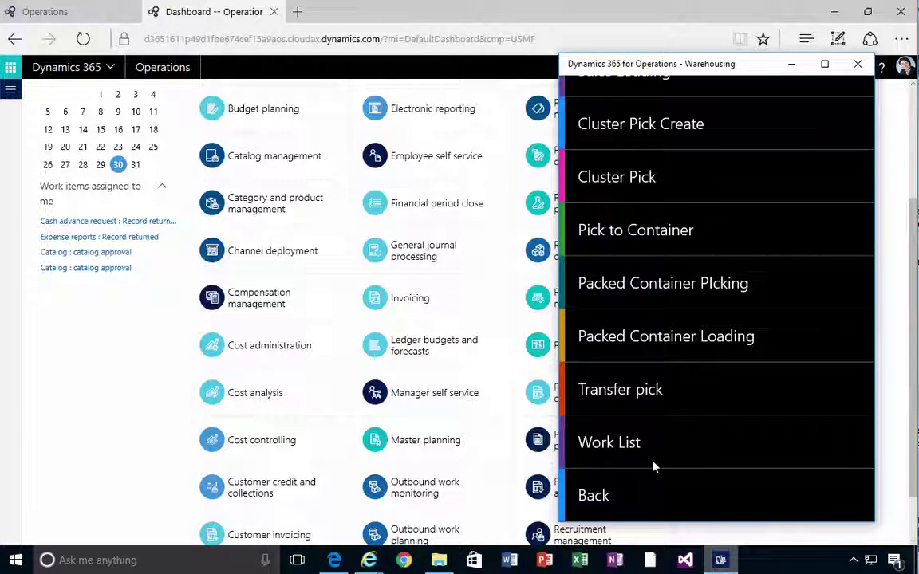
click(15, 561)
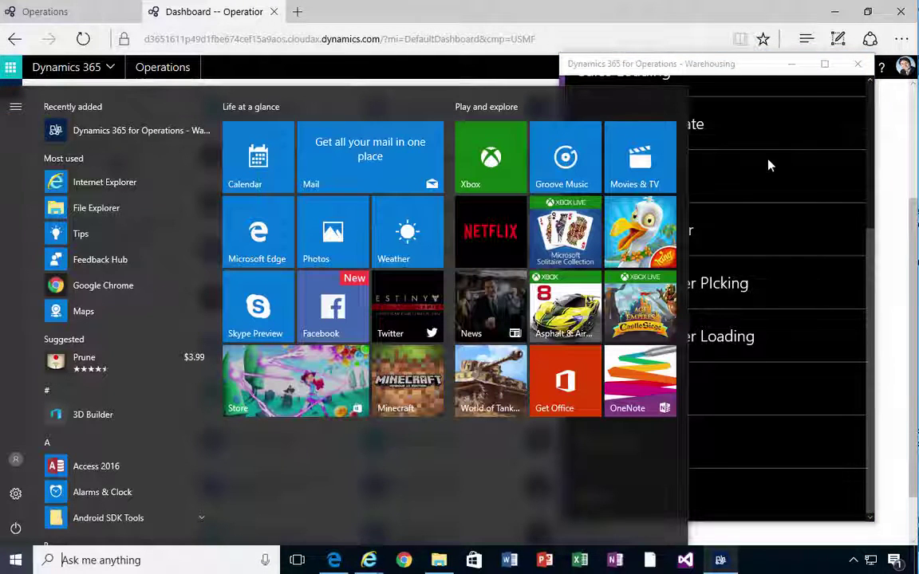
click(737, 68)
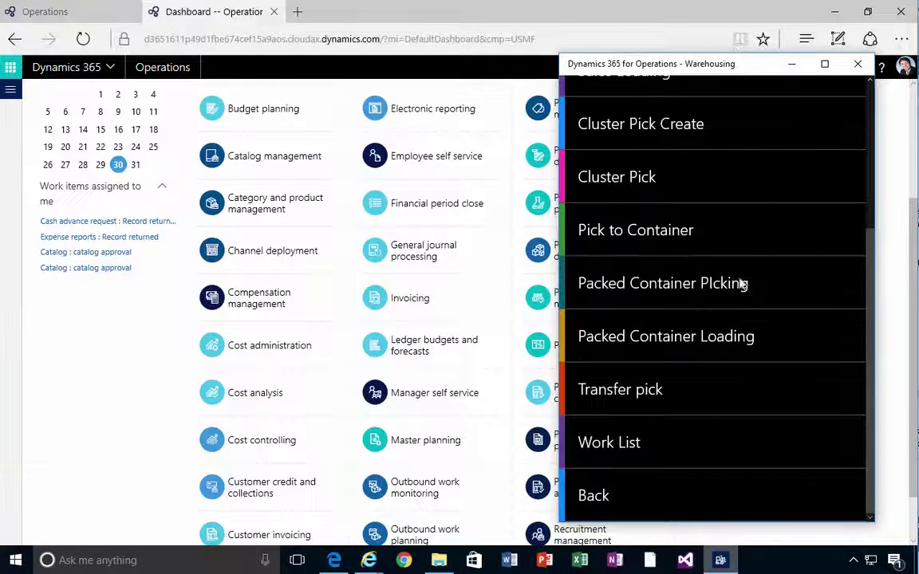